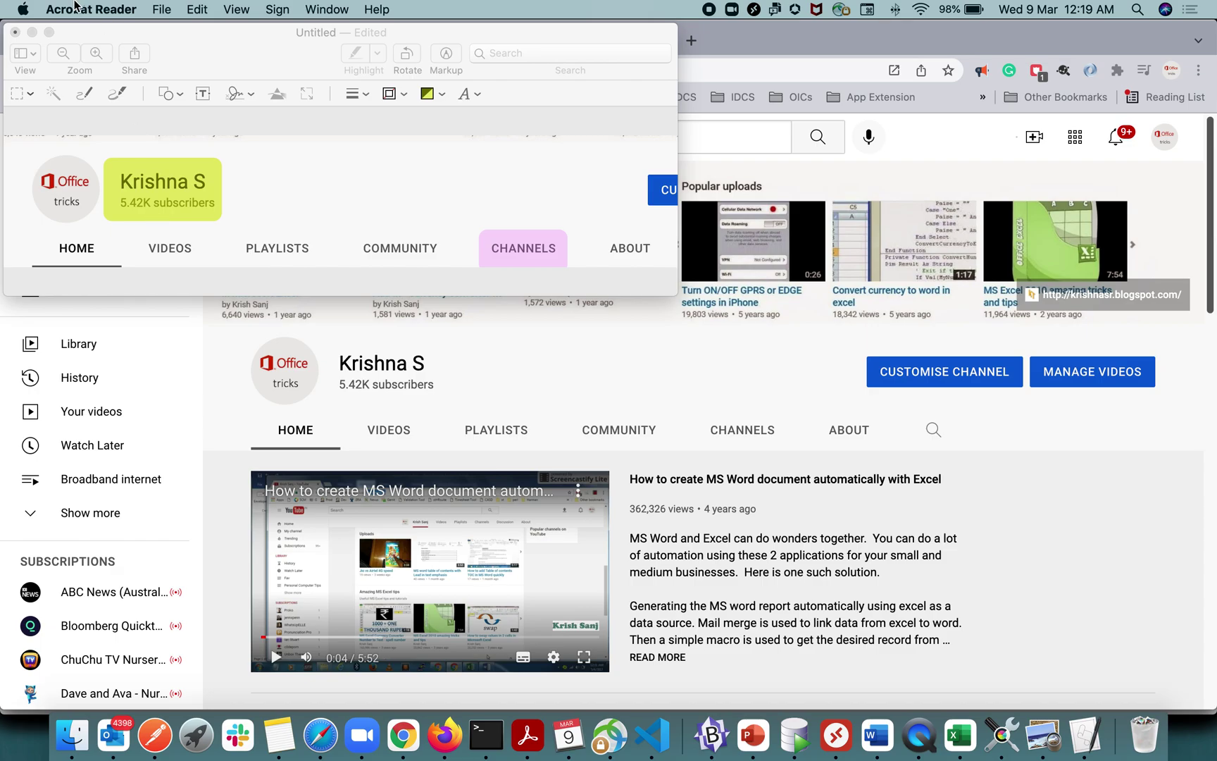
- Bring the Preview screenshot window in front of the browser, centred and enlarged
{"action": "left_click", "coordinate": [310, 53]}
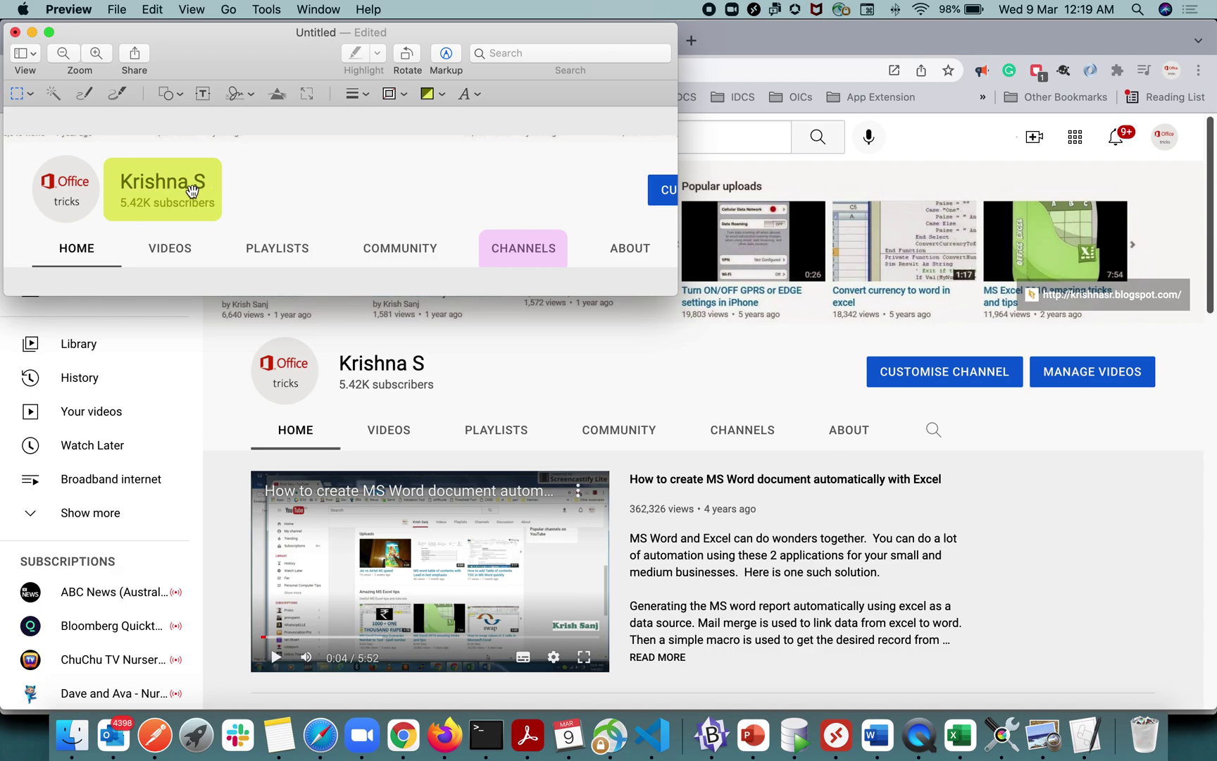
{"action": "left_click", "coordinate": [520, 370]}
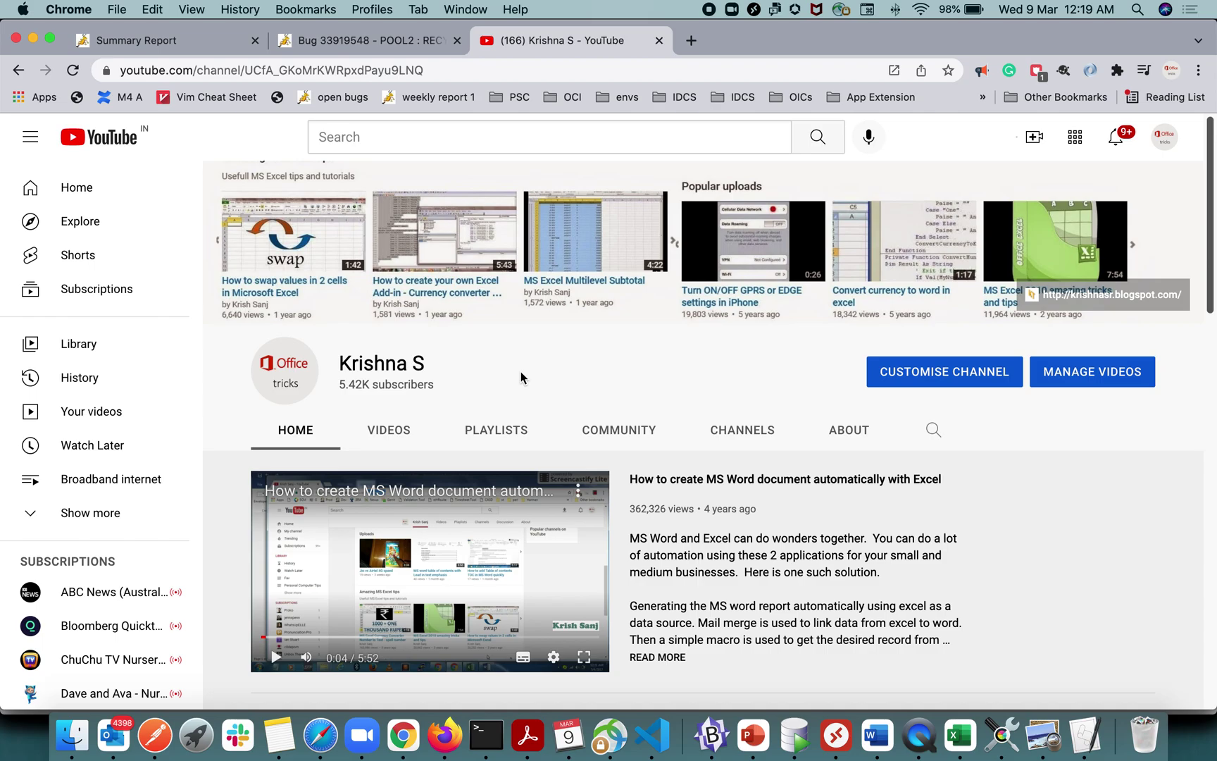
{"action": "left_click", "coordinate": [1043, 735]}
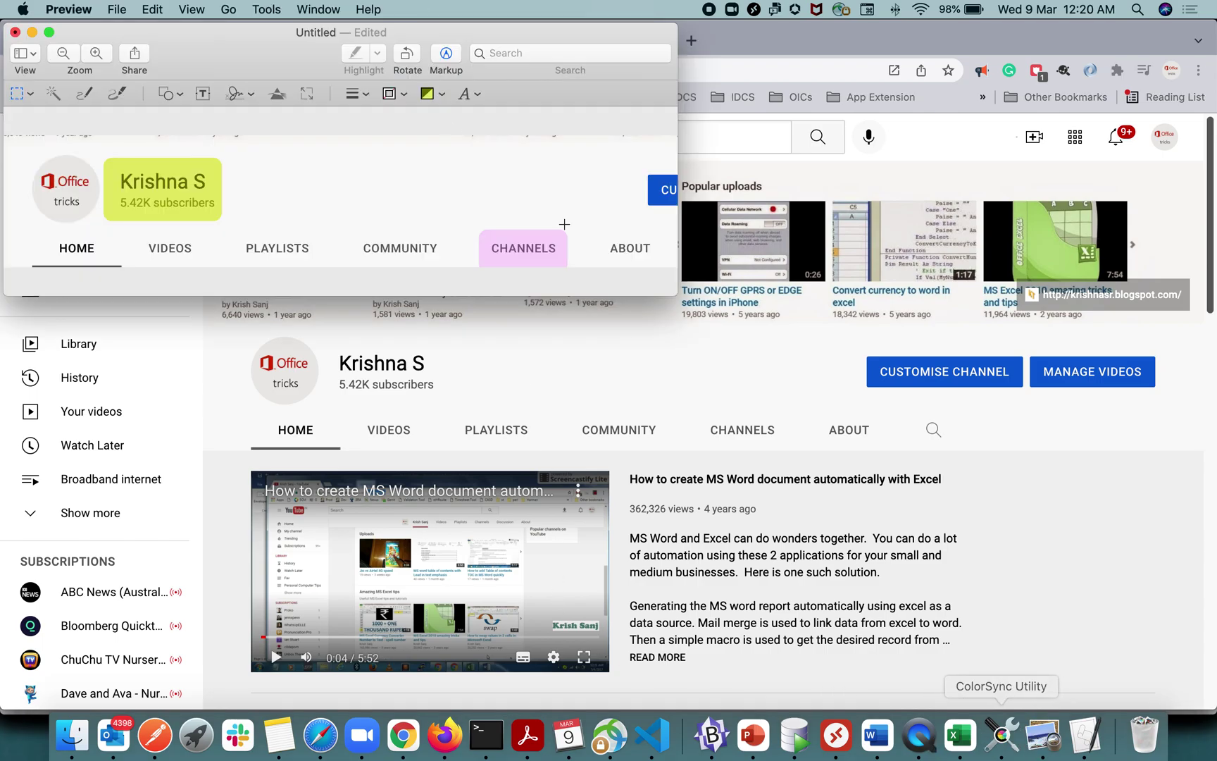
{"action": "left_click_drag", "start_coordinate": [237, 34], "coordinate": [366, 182]}
{"action": "left_click_drag", "start_coordinate": [826, 434], "coordinate": [947, 515]}
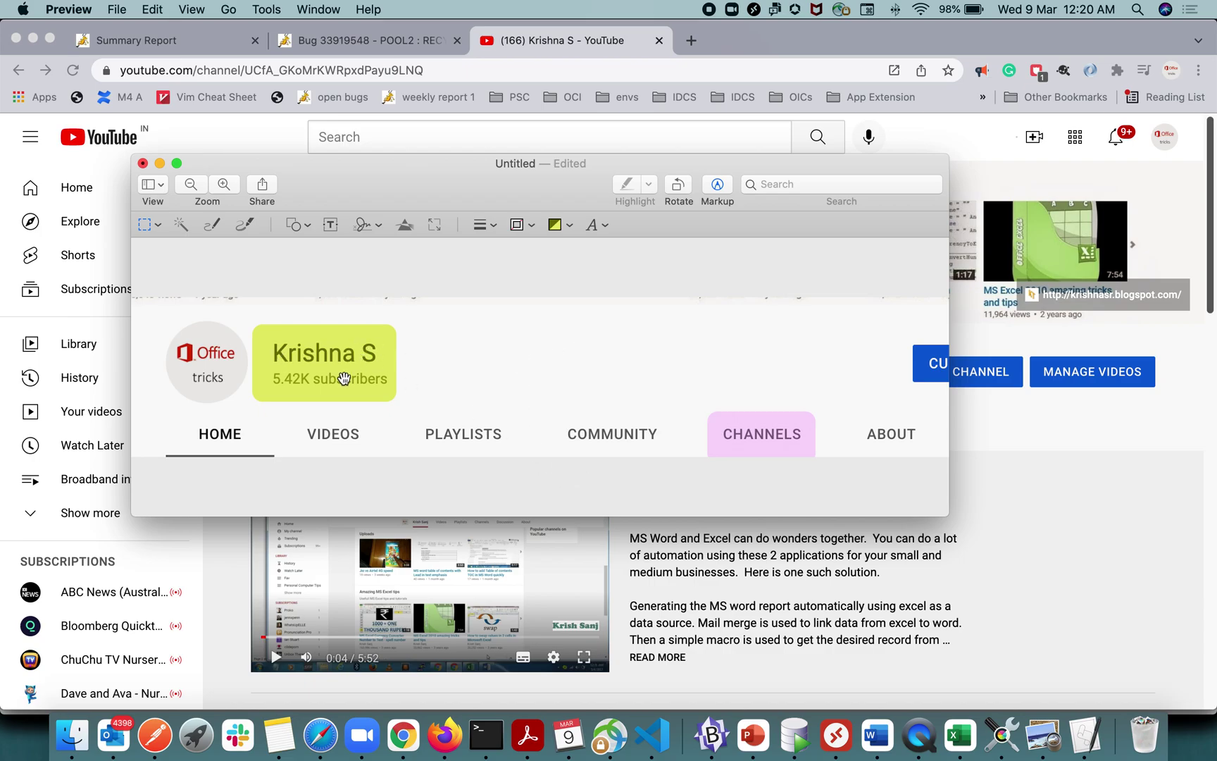
- Insert an oval from the Markup Shapes list and move it up-right beside the yellow title block
{"action": "left_click", "coordinate": [718, 185]}
{"action": "left_click", "coordinate": [723, 187]}
{"action": "left_click", "coordinate": [301, 226]}
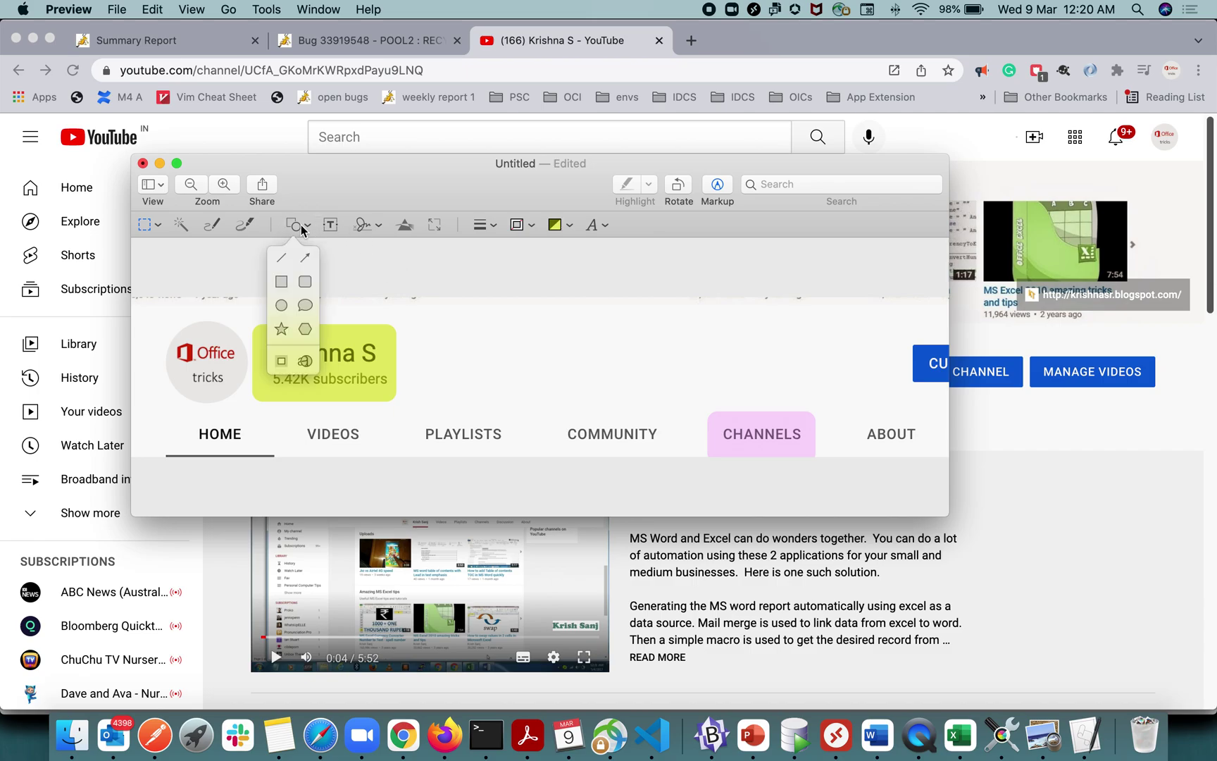
{"action": "left_click", "coordinate": [281, 310]}
{"action": "mouse_move", "coordinate": [553, 382]}
{"action": "left_mouse_down"}
{"action": "mouse_move", "coordinate": [591, 339]}
{"action": "mouse_move", "coordinate": [545, 361]}
{"action": "left_mouse_up"}
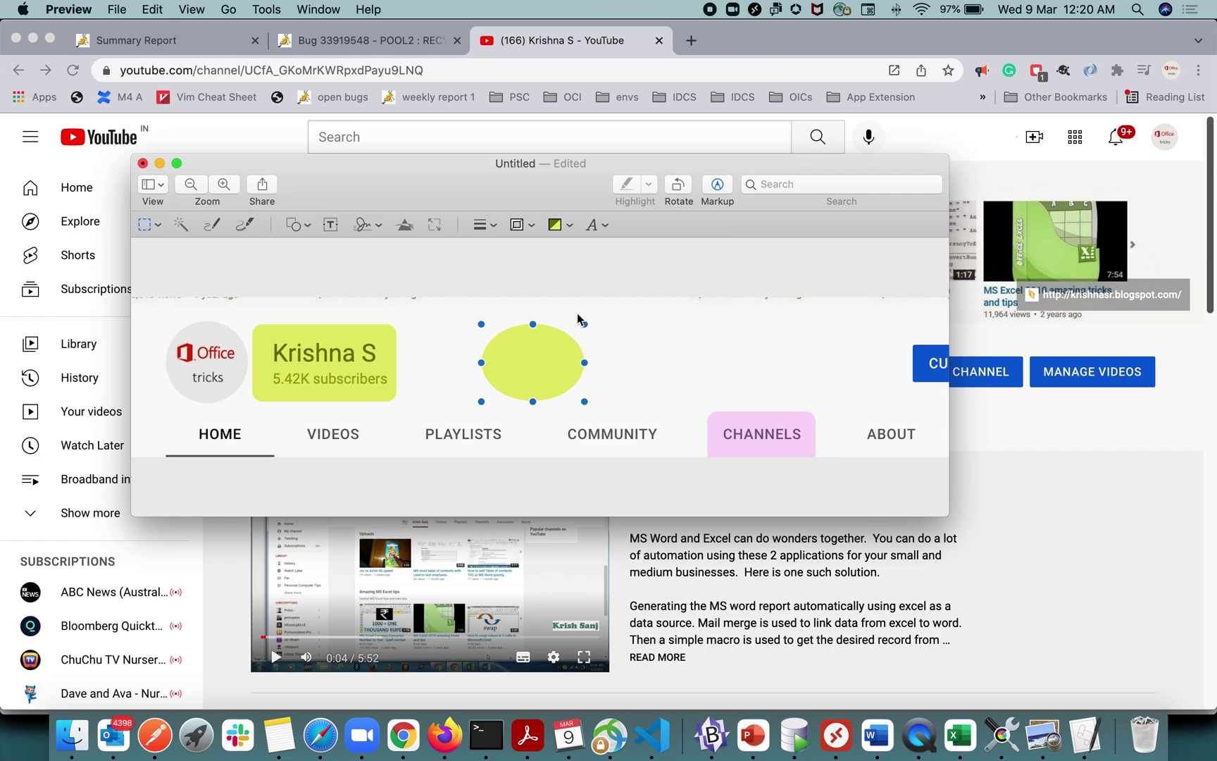
{"action": "left_click", "coordinate": [524, 228]}
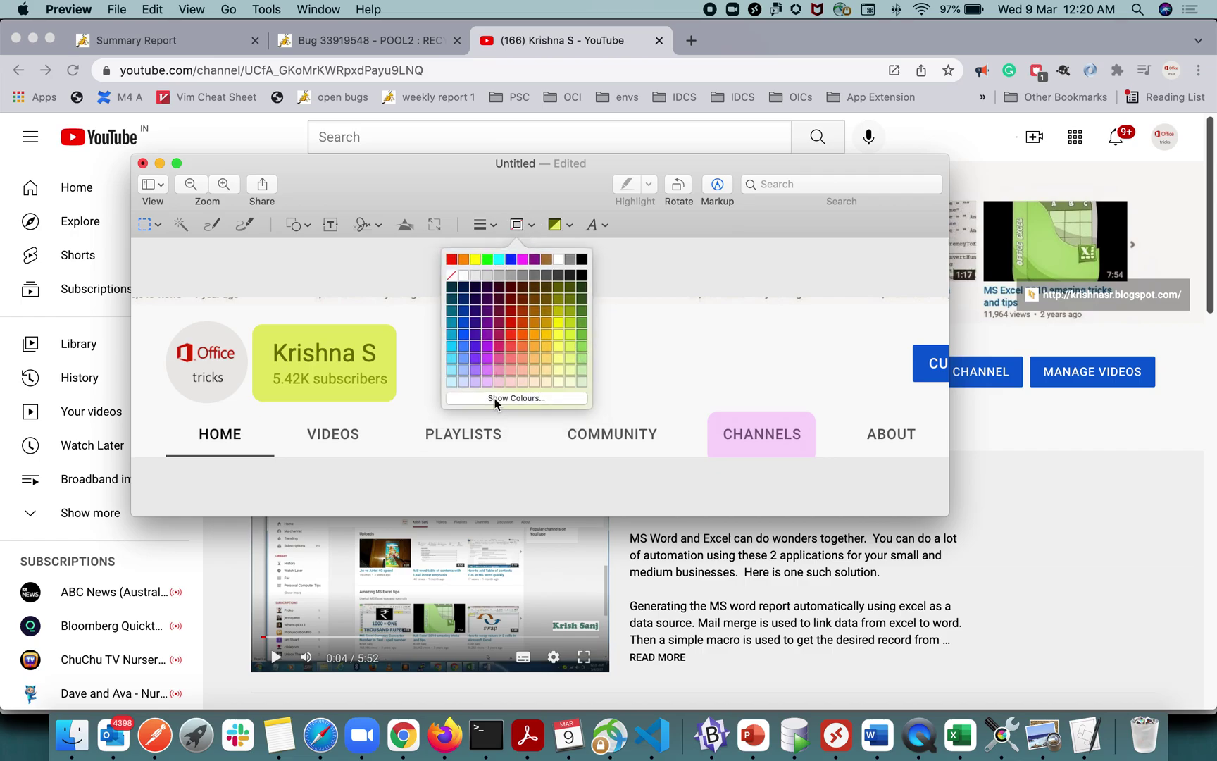
- Give the oval a red border and red fill, moving it down toward the tabs
{"action": "left_click", "coordinate": [452, 259]}
{"action": "left_click", "coordinate": [569, 227]}
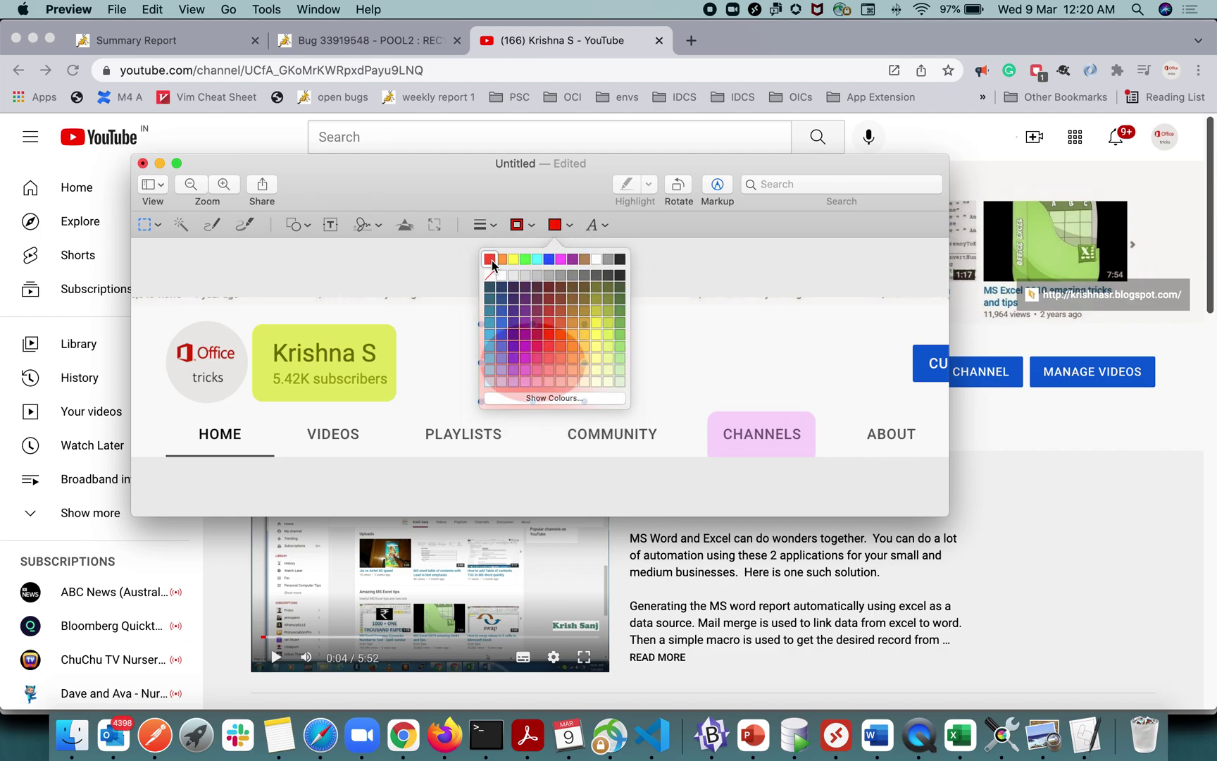
{"action": "left_click", "coordinate": [491, 259]}
{"action": "mouse_move", "coordinate": [521, 348]}
{"action": "left_mouse_down"}
{"action": "mouse_move", "coordinate": [500, 459]}
{"action": "mouse_move", "coordinate": [461, 427]}
{"action": "mouse_move", "coordinate": [623, 364]}
{"action": "mouse_move", "coordinate": [600, 412]}
{"action": "mouse_move", "coordinate": [532, 314]}
{"action": "mouse_move", "coordinate": [543, 357]}
{"action": "mouse_move", "coordinate": [527, 375]}
{"action": "mouse_move", "coordinate": [542, 362]}
{"action": "left_mouse_up"}
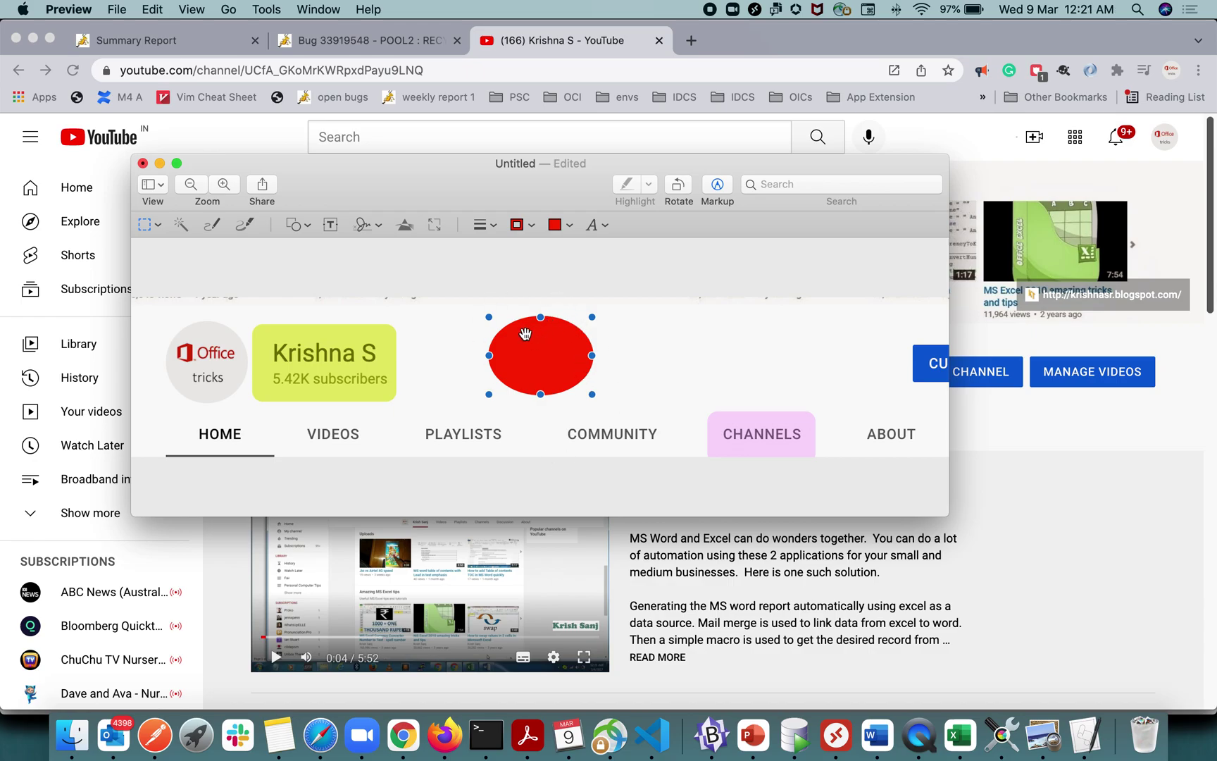
- Remove the oval's outline and place it just above the PLAYLISTS tab
{"action": "left_click", "coordinate": [530, 227]}
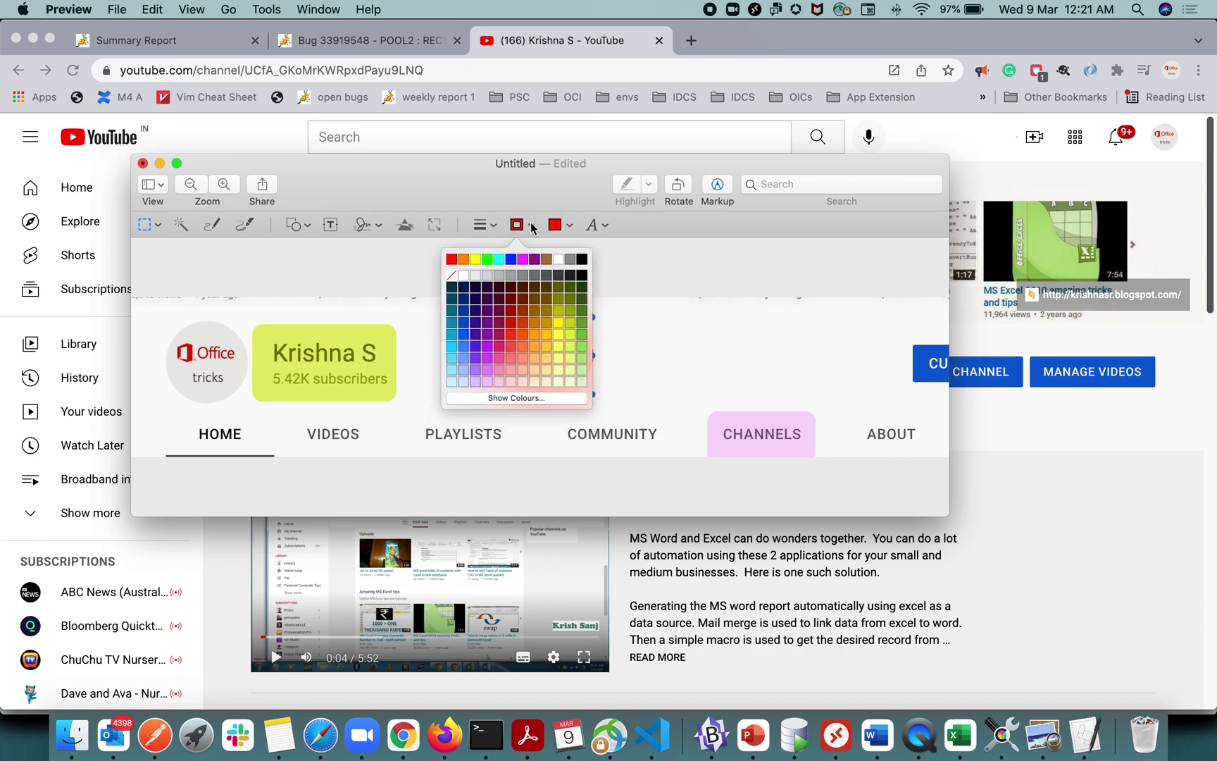
{"action": "left_click", "coordinate": [451, 280]}
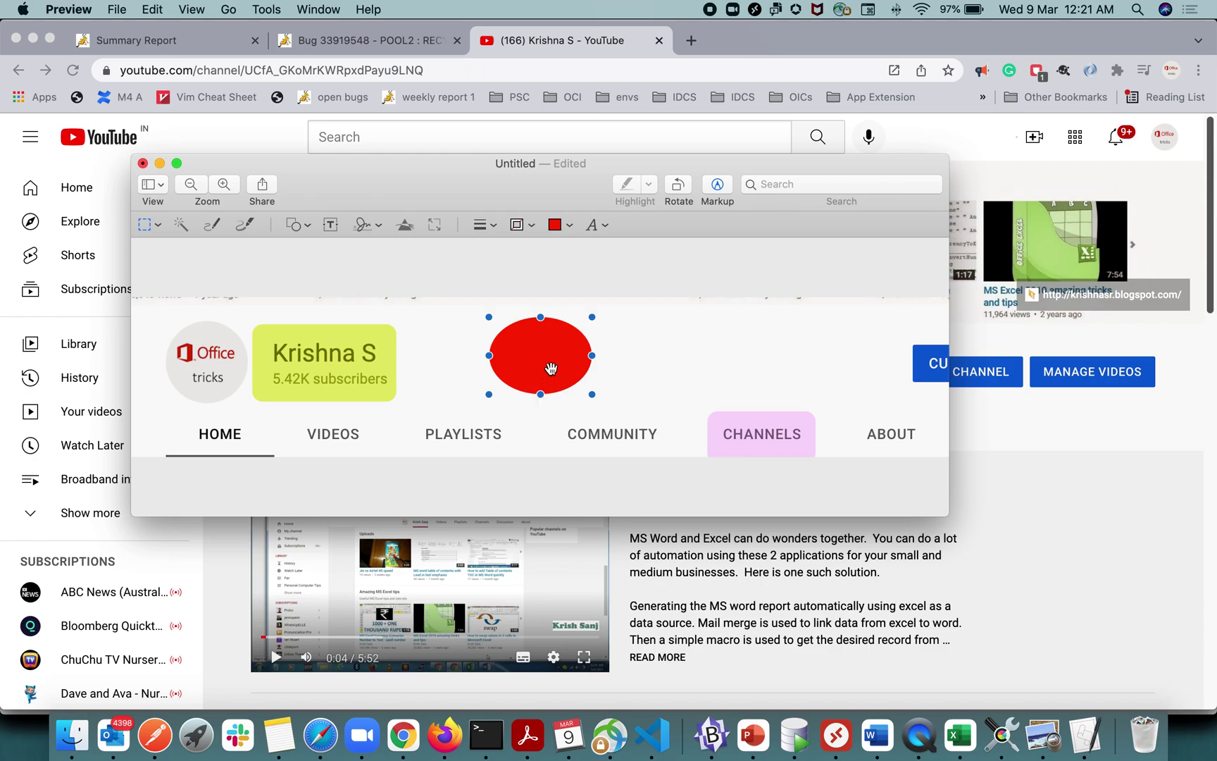
{"action": "left_click_drag", "start_coordinate": [550, 364], "coordinate": [515, 384]}
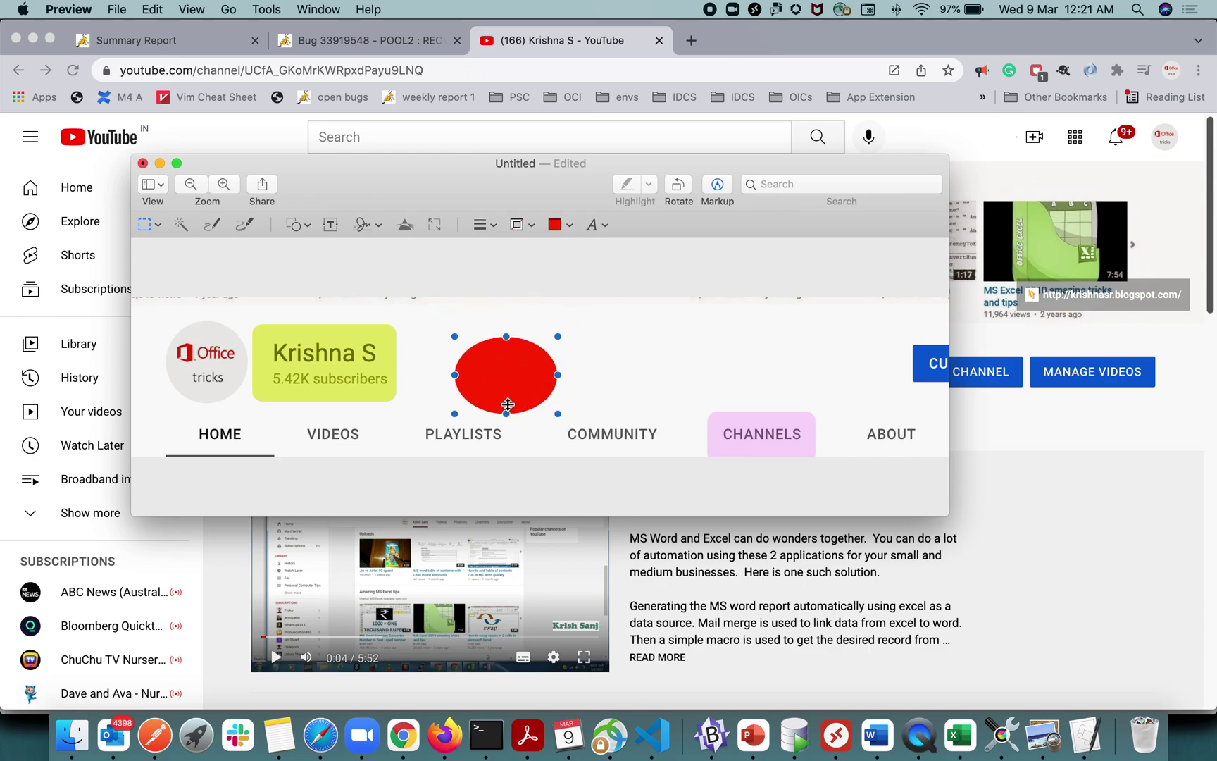
- Re-apply the red fill to the oval and bring up the full Colours window for it
{"action": "left_click", "coordinate": [570, 228]}
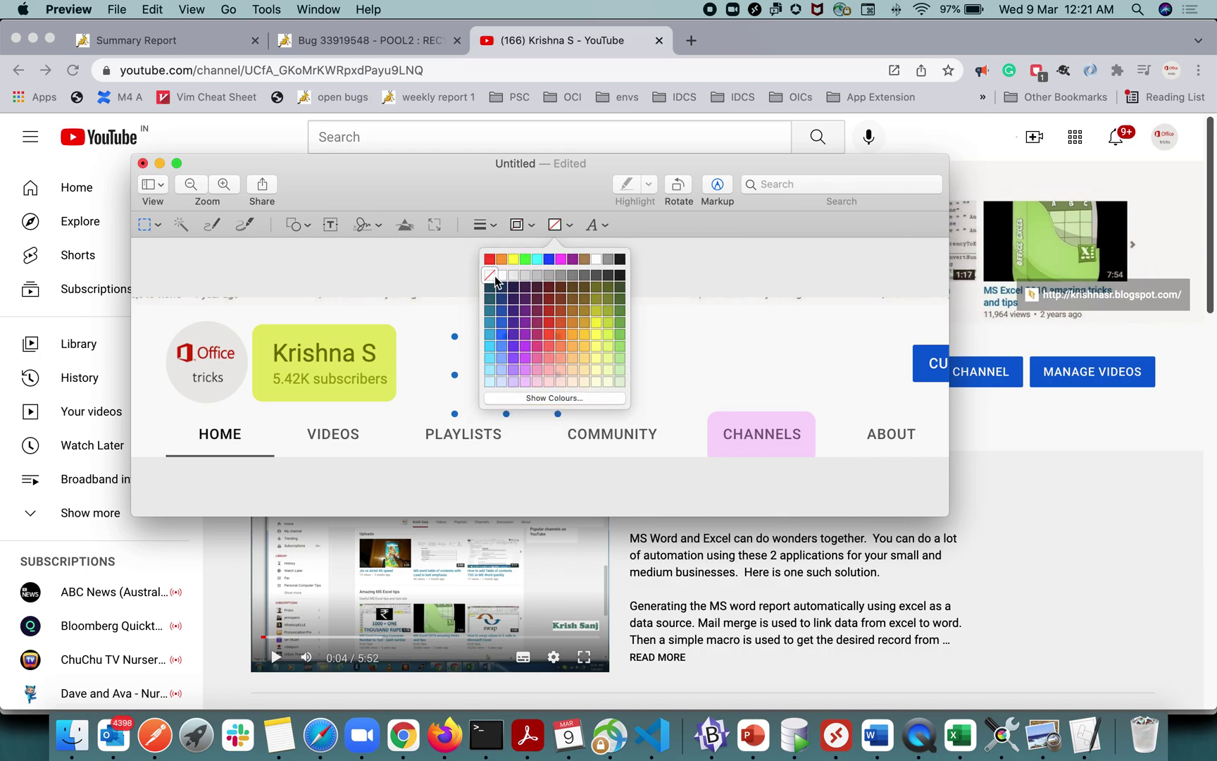
{"action": "left_click", "coordinate": [494, 276]}
{"action": "left_click", "coordinate": [563, 237]}
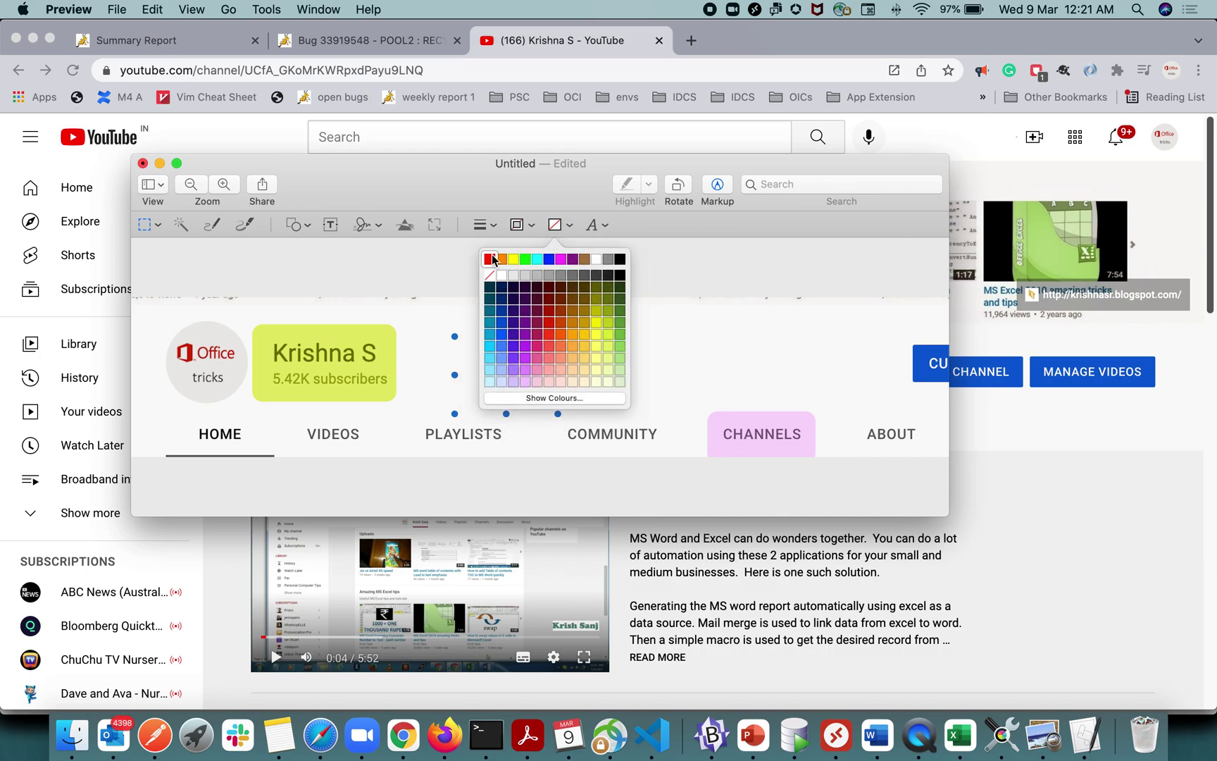
{"action": "left_click", "coordinate": [489, 259]}
{"action": "left_click", "coordinate": [570, 226]}
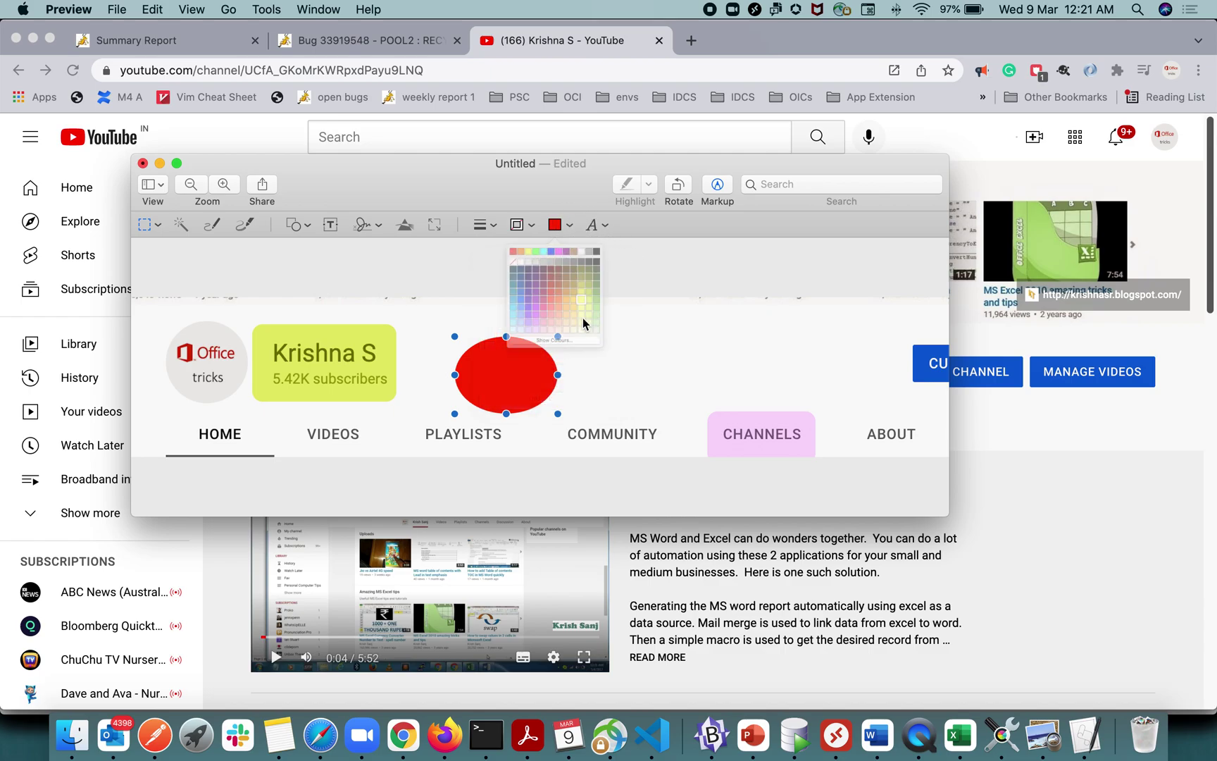
{"action": "left_click", "coordinate": [553, 399]}
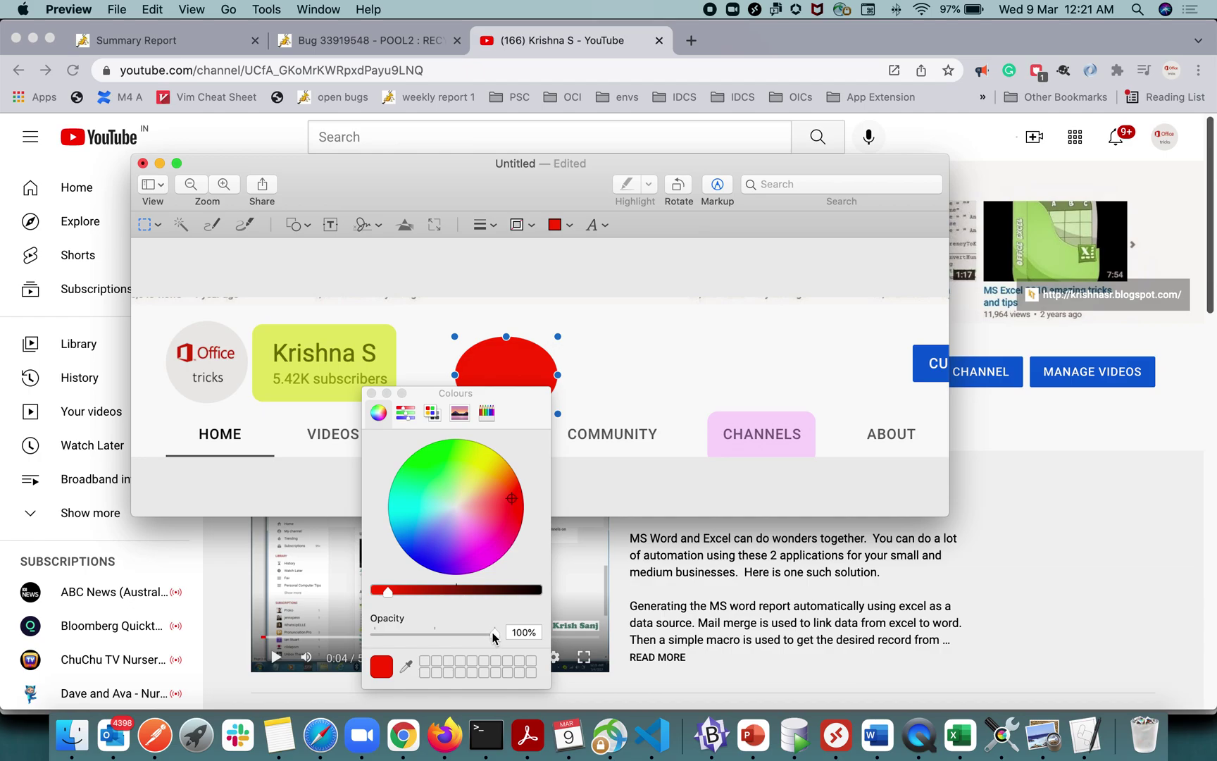
- Lower the red fill's opacity and position the translucent oval over PLAYLISTS
{"action": "left_click_drag", "start_coordinate": [494, 633], "coordinate": [415, 641]}
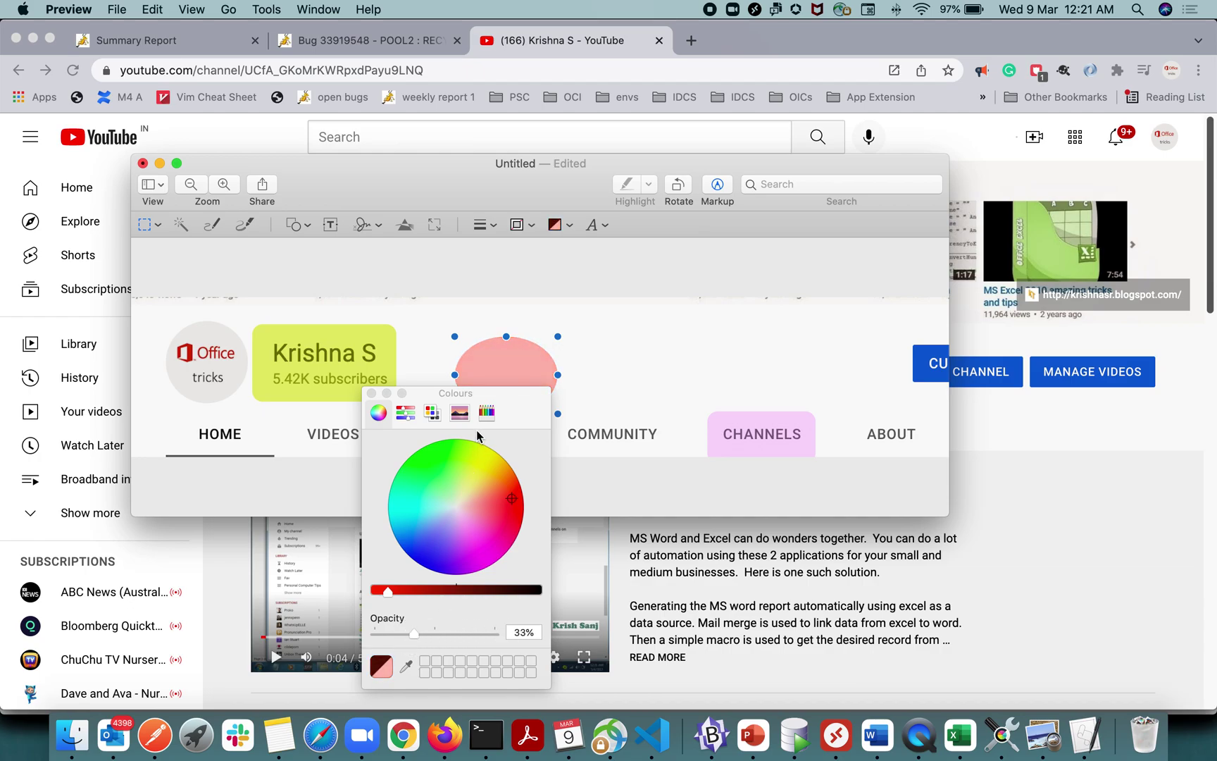
{"action": "left_click_drag", "start_coordinate": [459, 396], "coordinate": [850, 216]}
{"action": "left_click_drag", "start_coordinate": [537, 372], "coordinate": [495, 427]}
{"action": "left_click_drag", "start_coordinate": [877, 225], "coordinate": [819, 72]}
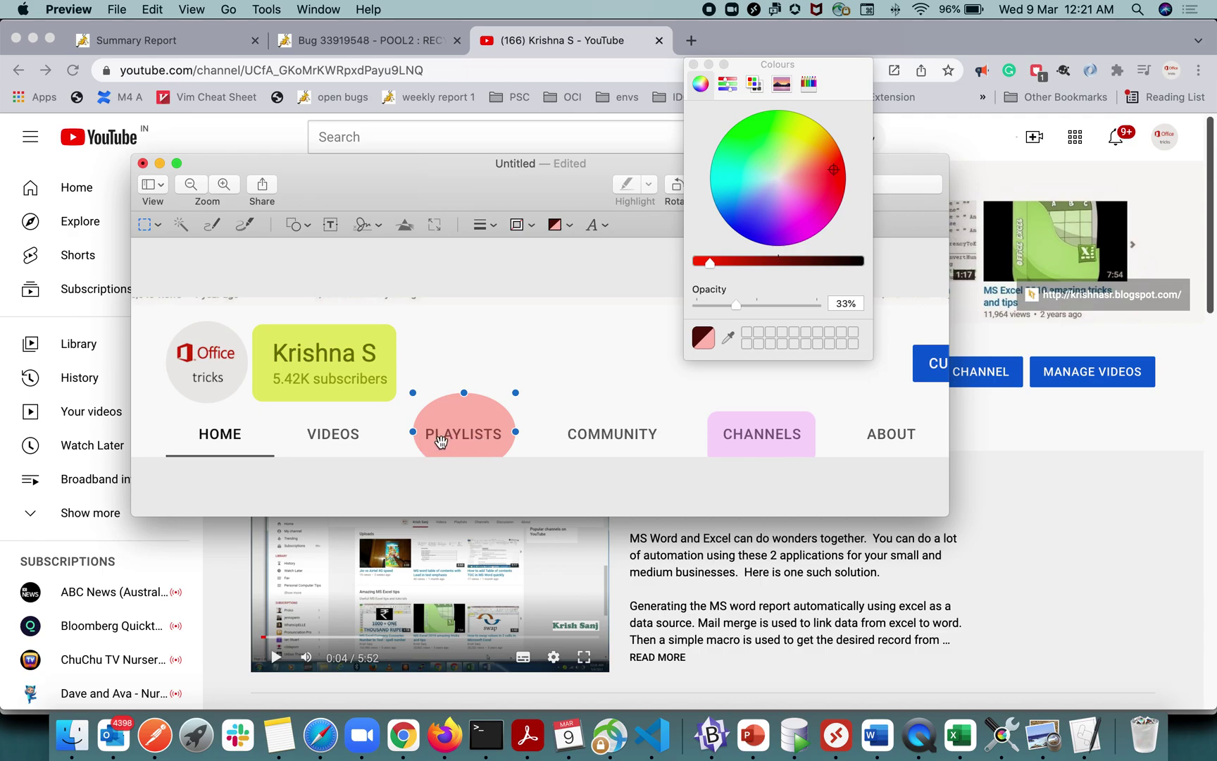
{"action": "left_click_drag", "start_coordinate": [493, 422], "coordinate": [487, 424]}
- Try a yellow fill sampled from the title box, then settle on red at 23% opacity
{"action": "left_click_drag", "start_coordinate": [735, 305], "coordinate": [717, 305]}
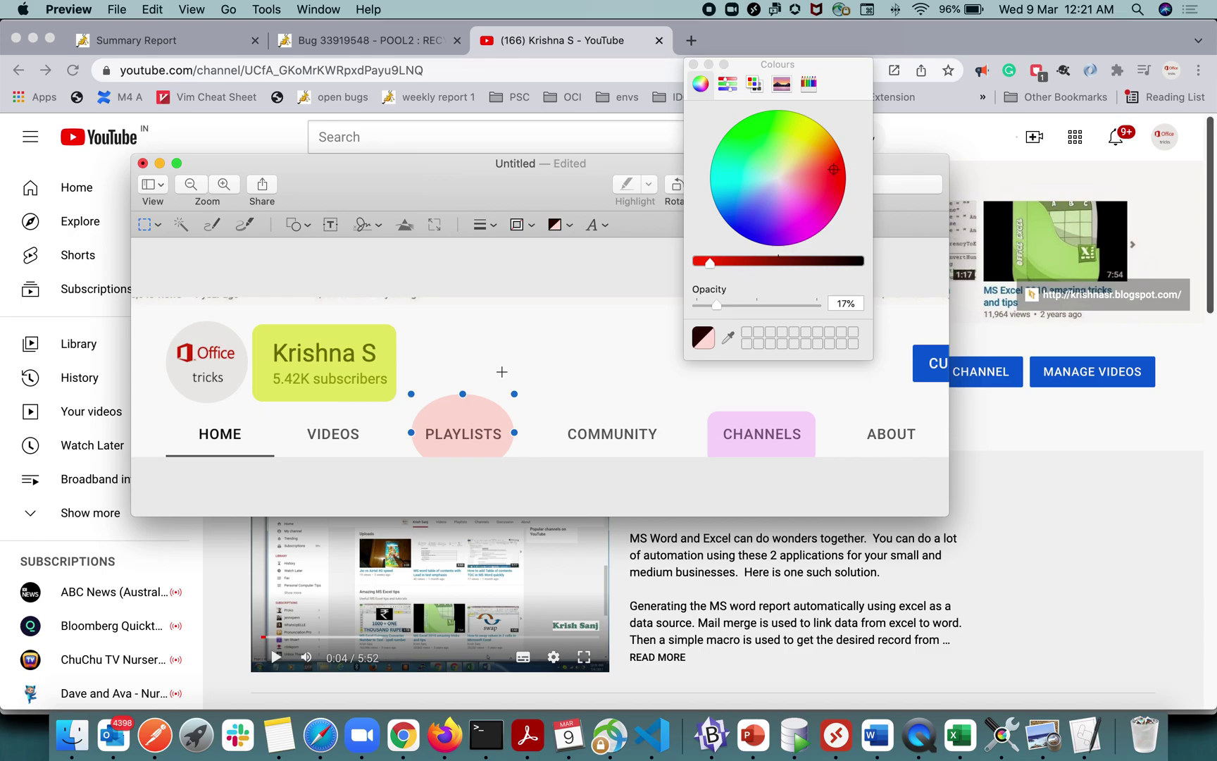
{"action": "left_click", "coordinate": [811, 125]}
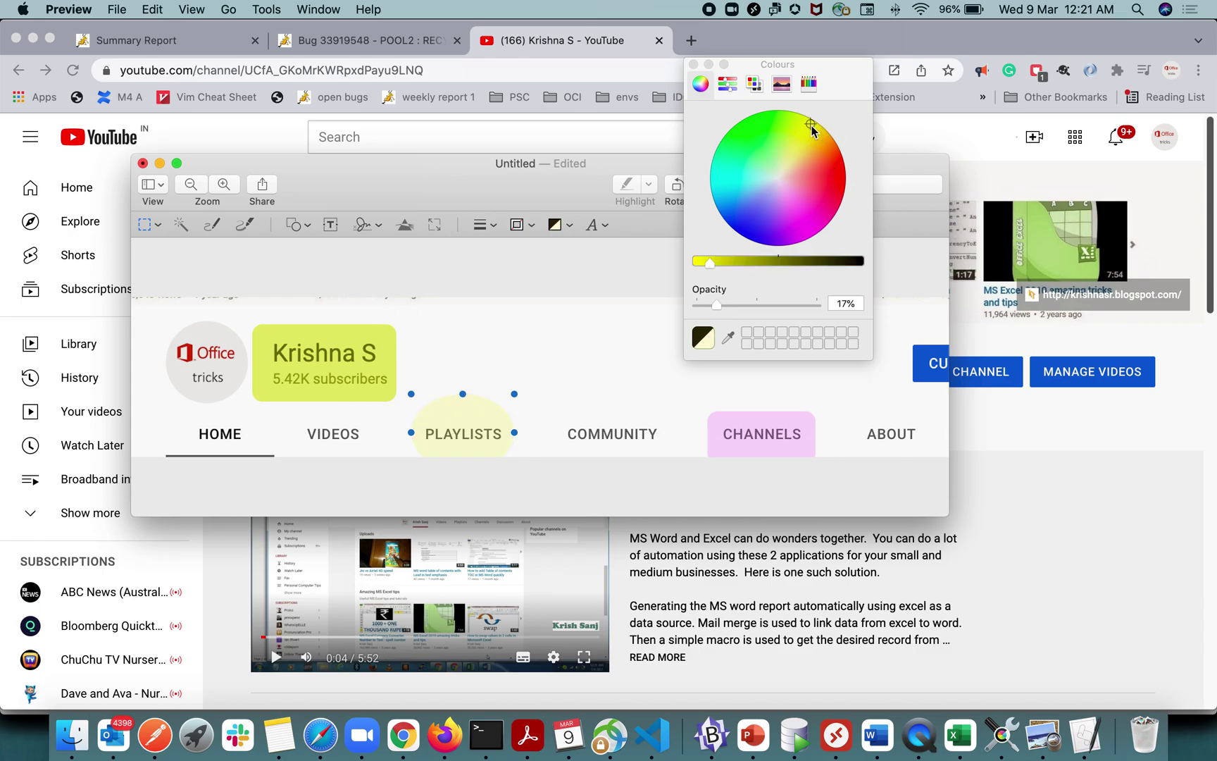
{"action": "left_click_drag", "start_coordinate": [717, 305], "coordinate": [743, 310]}
{"action": "left_click", "coordinate": [728, 339]}
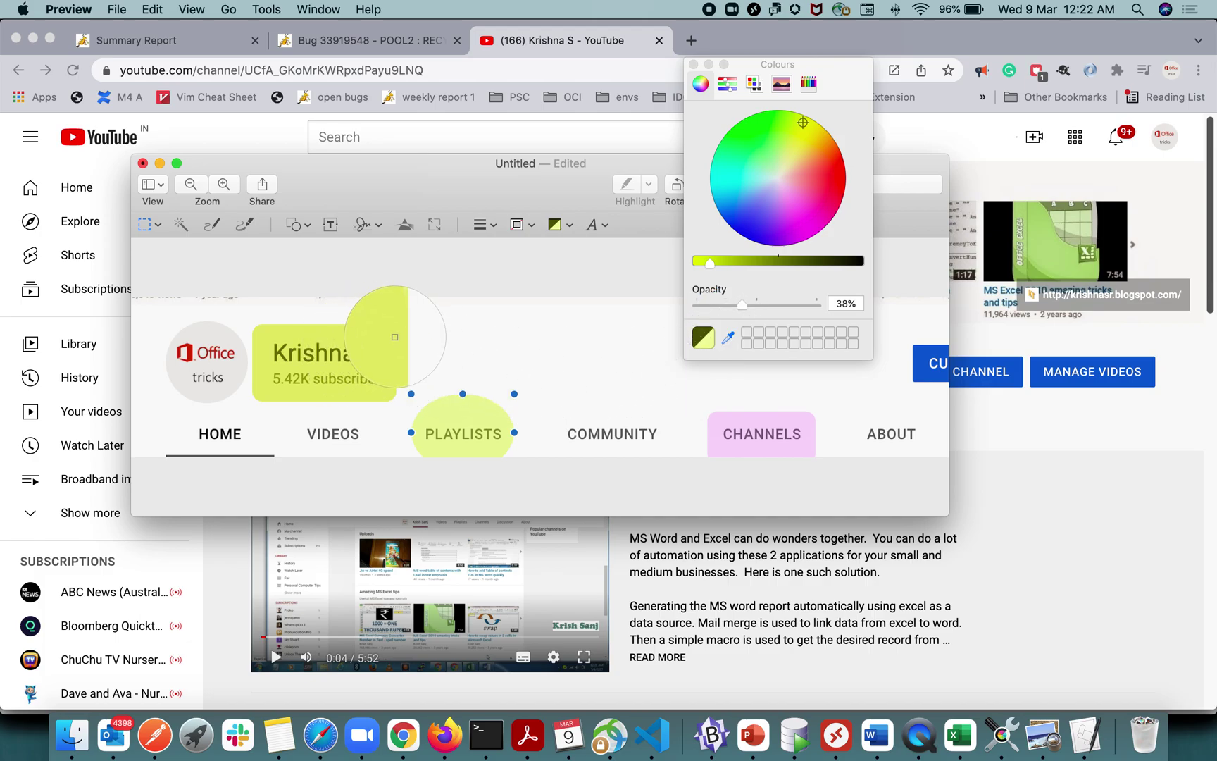
{"action": "left_click", "coordinate": [391, 337]}
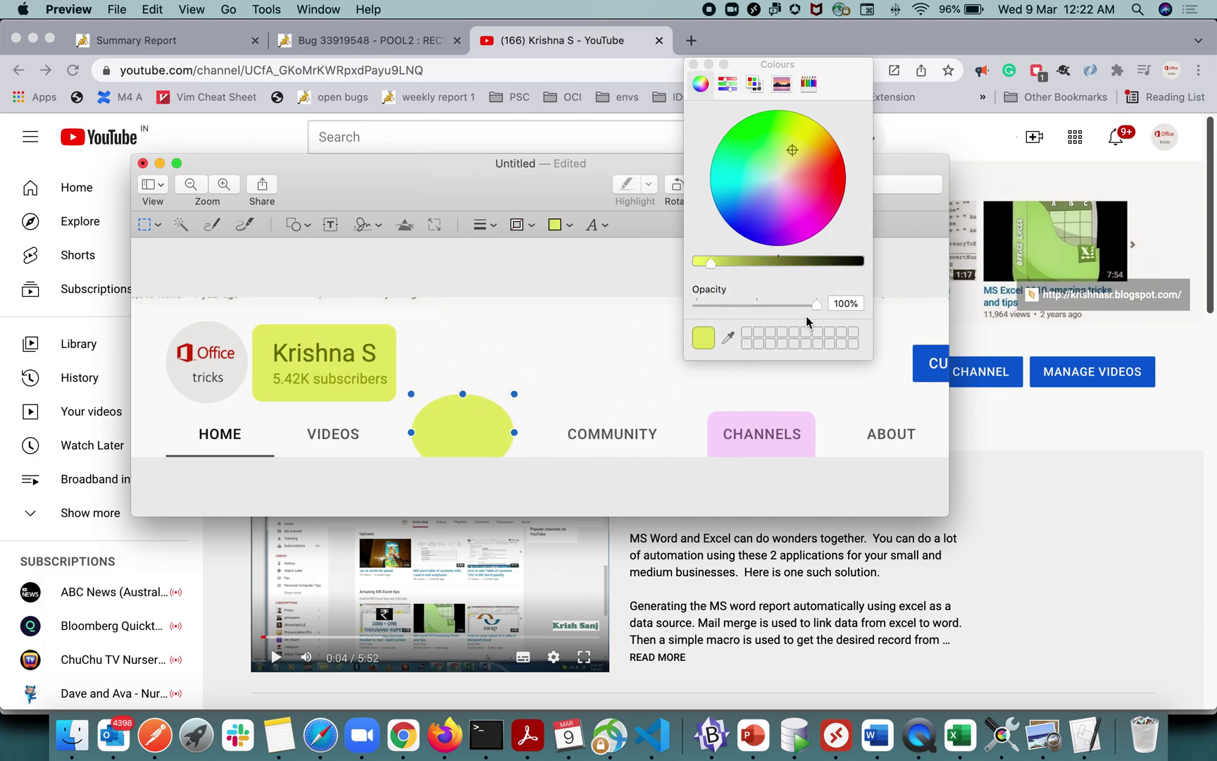
{"action": "left_click_drag", "start_coordinate": [818, 304], "coordinate": [727, 315]}
{"action": "left_click", "coordinate": [825, 176]}
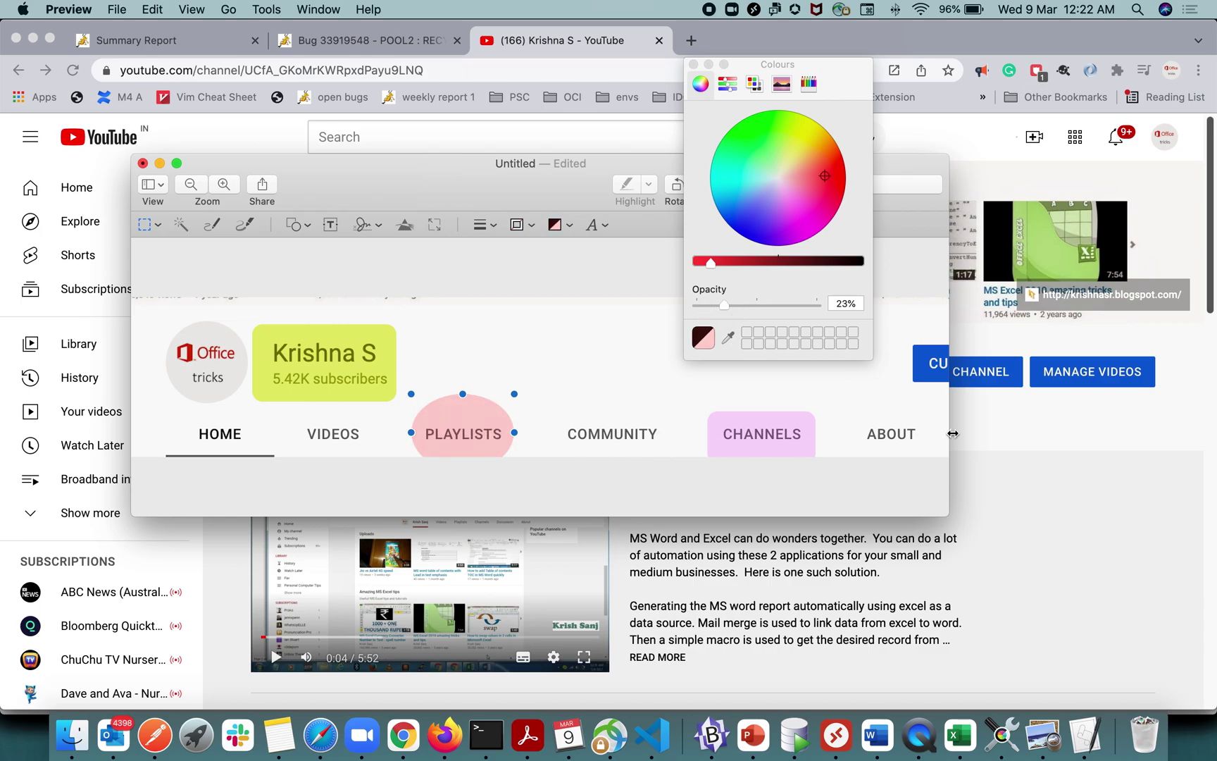
{"action": "left_click", "coordinate": [694, 64]}
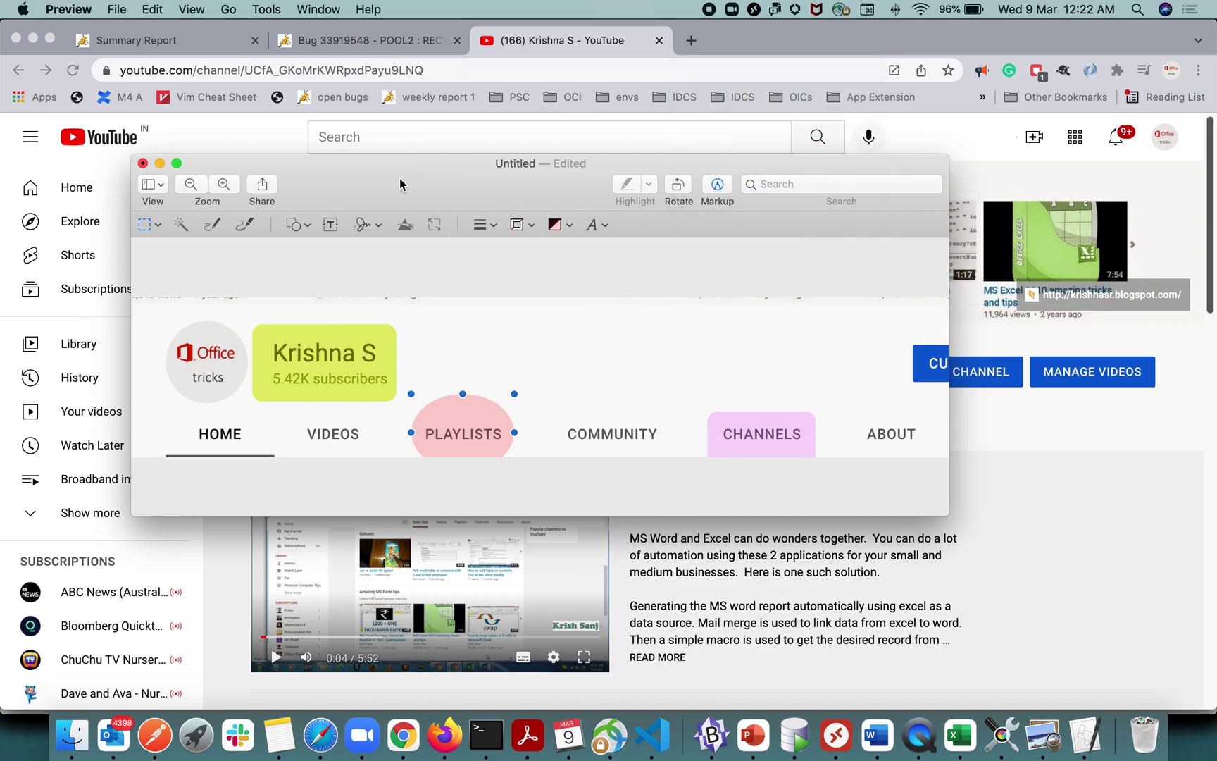
- Enlarge the window and copy the yellow title box onto the COMMUNITY tab, resized to fit
{"action": "left_click_drag", "start_coordinate": [399, 184], "coordinate": [409, 161]}
{"action": "left_click_drag", "start_coordinate": [956, 492], "coordinate": [996, 590]}
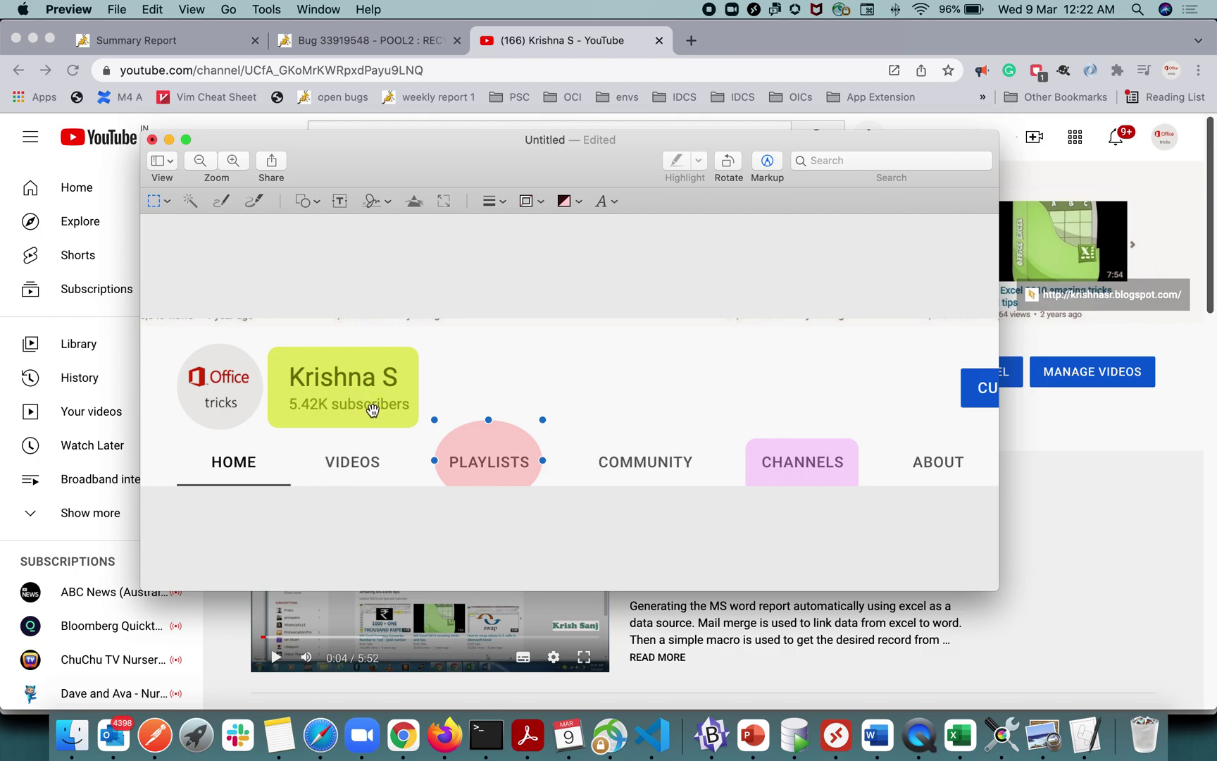
{"action": "left_click", "coordinate": [392, 386]}
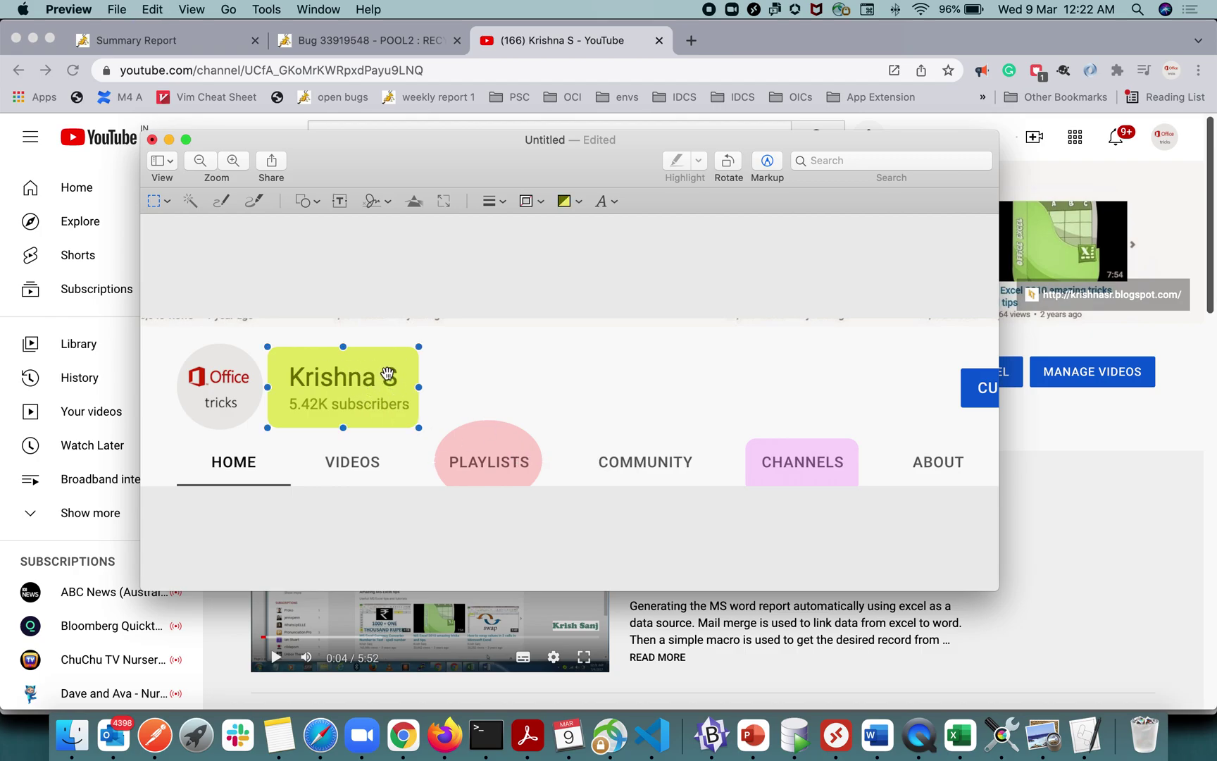
{"action": "left_click_drag", "start_coordinate": [388, 374], "coordinate": [680, 457]}
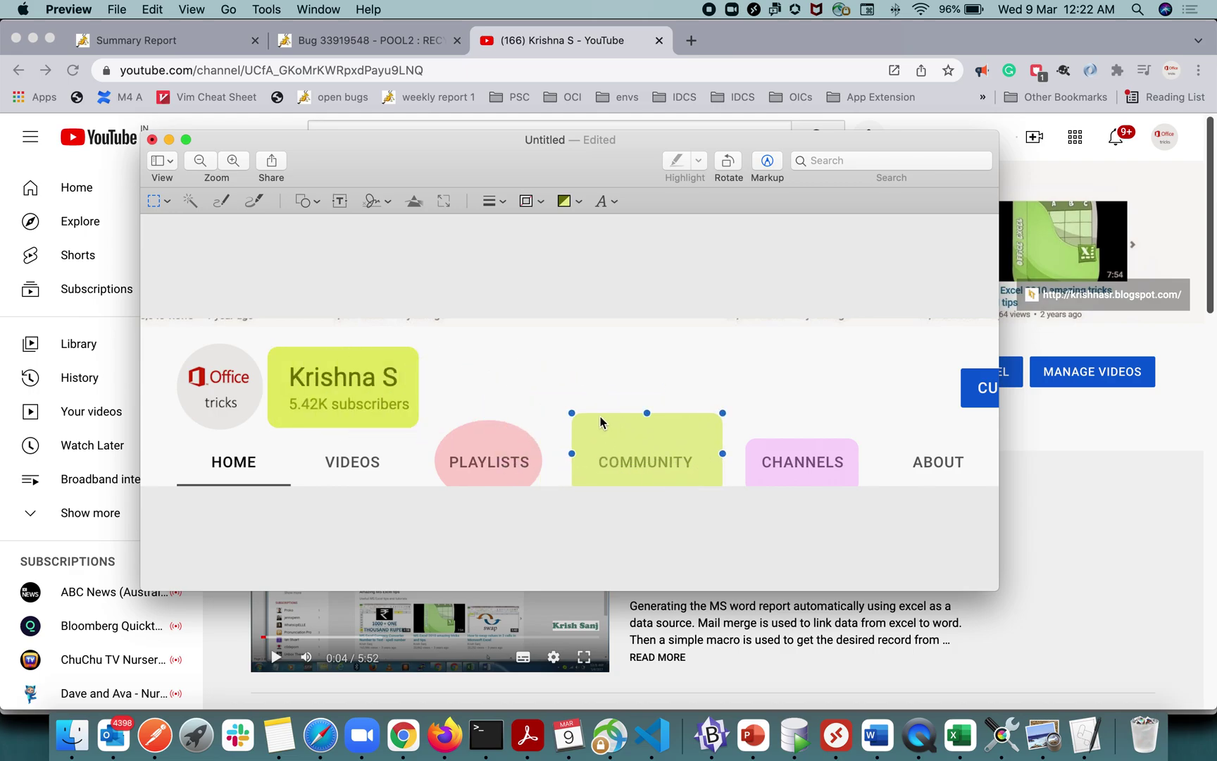
{"action": "left_click_drag", "start_coordinate": [572, 413], "coordinate": [606, 448]}
{"action": "mouse_move", "coordinate": [689, 467]}
{"action": "left_mouse_down"}
{"action": "mouse_move", "coordinate": [664, 458]}
{"action": "mouse_move", "coordinate": [705, 484]}
{"action": "left_mouse_up"}
{"action": "left_click", "coordinate": [633, 386]}
- Replace the pink CHANNELS highlight with a resized copy of the yellow box
{"action": "left_click", "coordinate": [356, 365]}
{"action": "left_click_drag", "start_coordinate": [350, 389], "coordinate": [223, 358]}
{"action": "left_click_drag", "start_coordinate": [805, 350], "coordinate": [812, 462]}
{"action": "left_click", "coordinate": [824, 460]}
{"action": "key", "text": "Delete"}
{"action": "left_click_drag", "start_coordinate": [729, 405], "coordinate": [804, 438]}
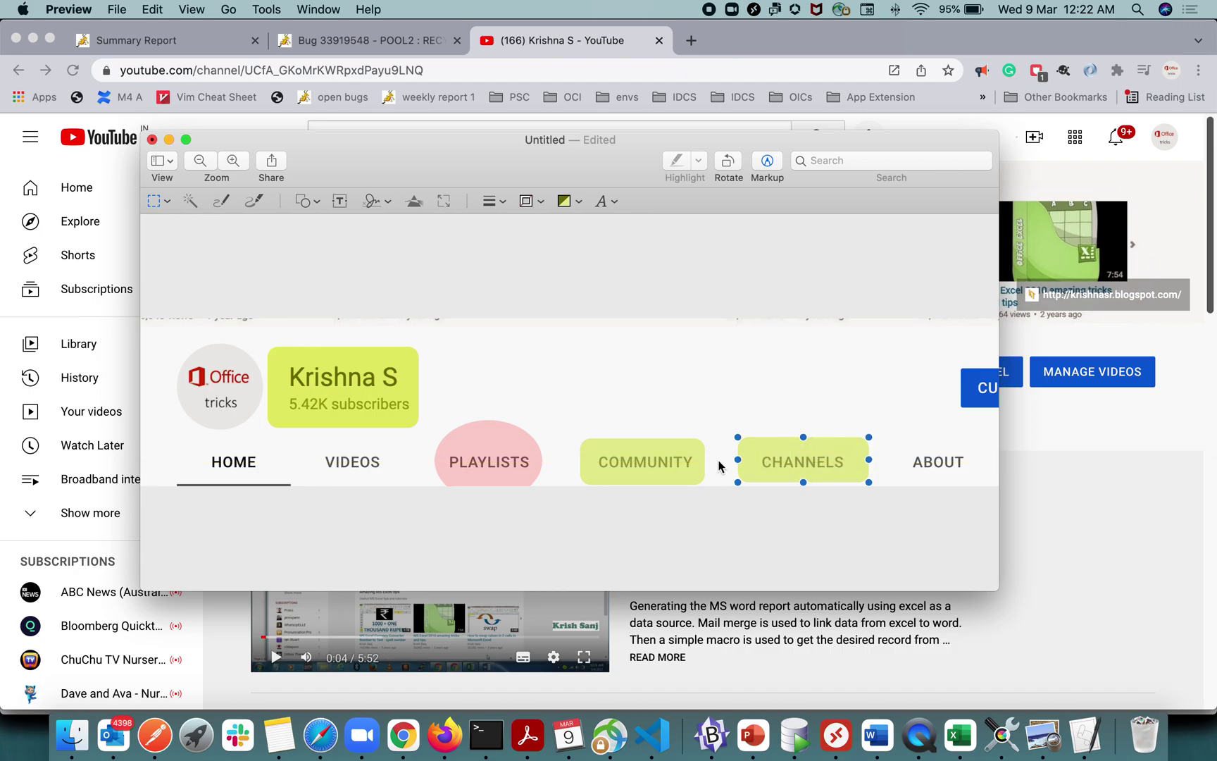
- Option-drag a copy of the pink PLAYLISTS ellipse, then delete the copy
{"action": "left_click", "coordinate": [489, 448]}
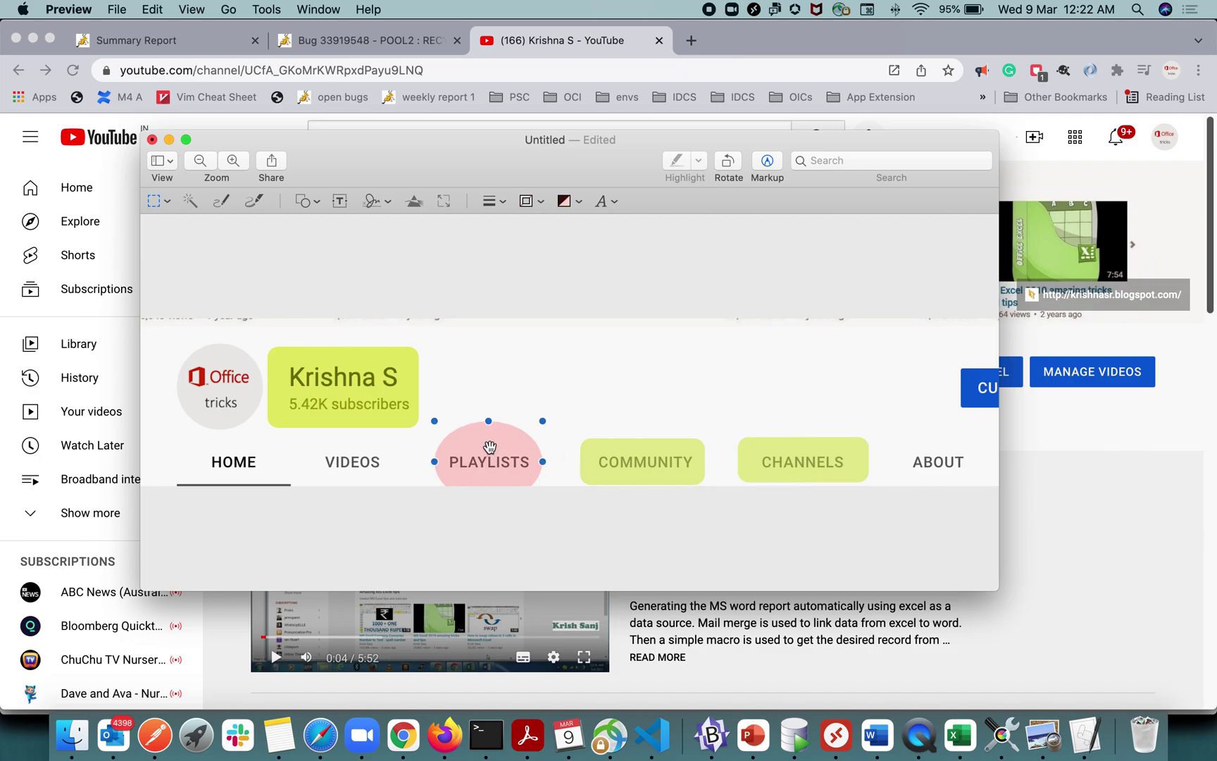
{"action": "left_click_drag", "start_coordinate": [490, 448], "coordinate": [771, 364]}
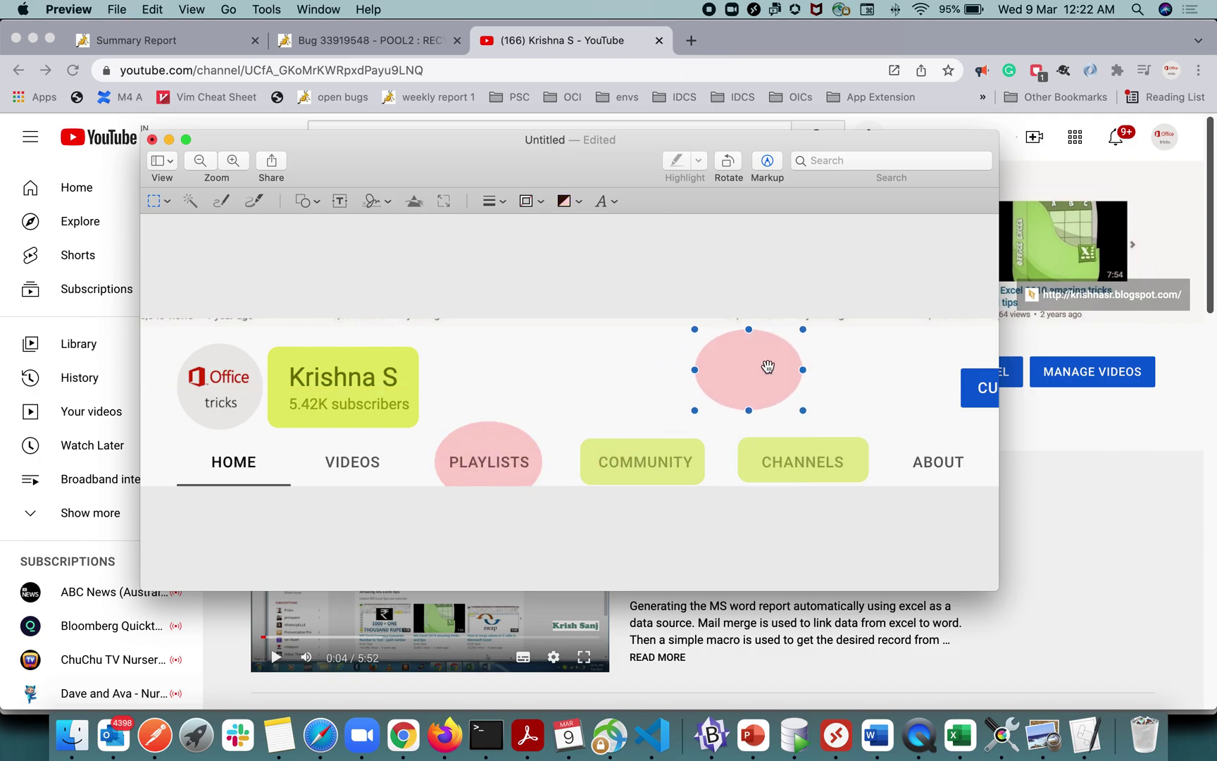
{"action": "key", "text": "Delete"}
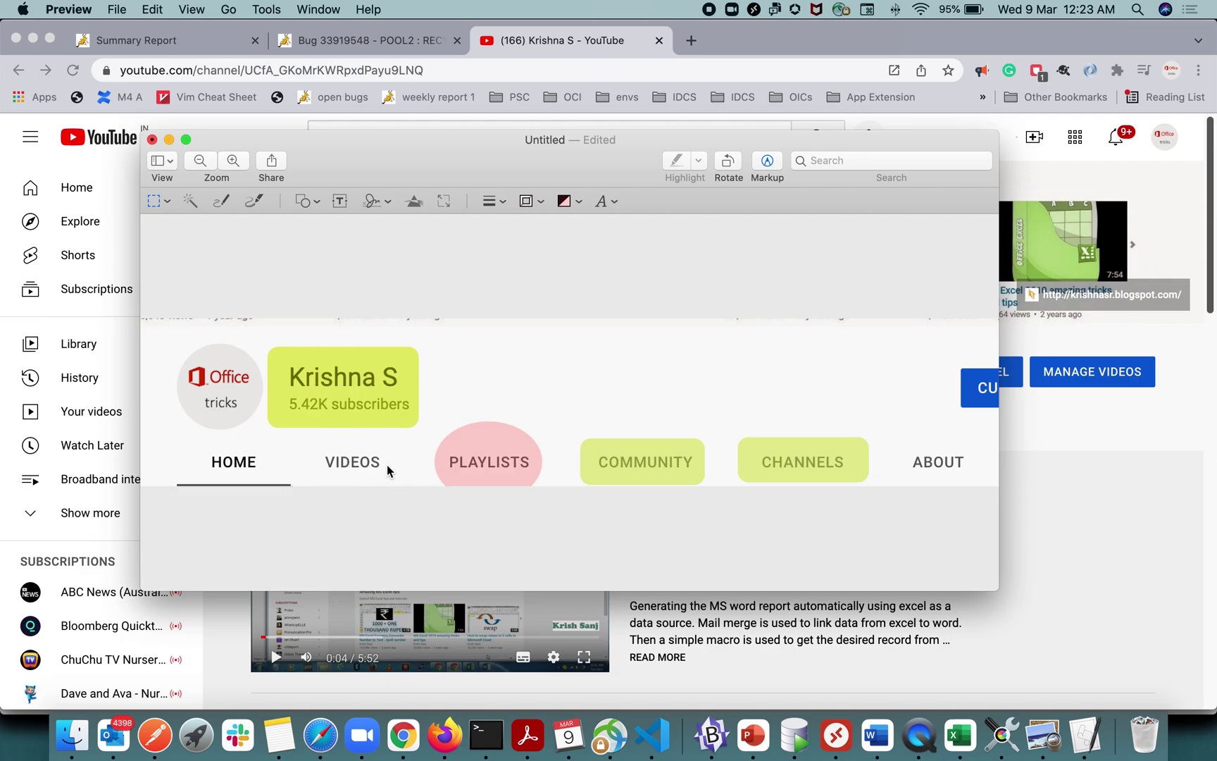
- Add a rounded rectangle with a red border and no fill
{"action": "left_click", "coordinate": [314, 202]}
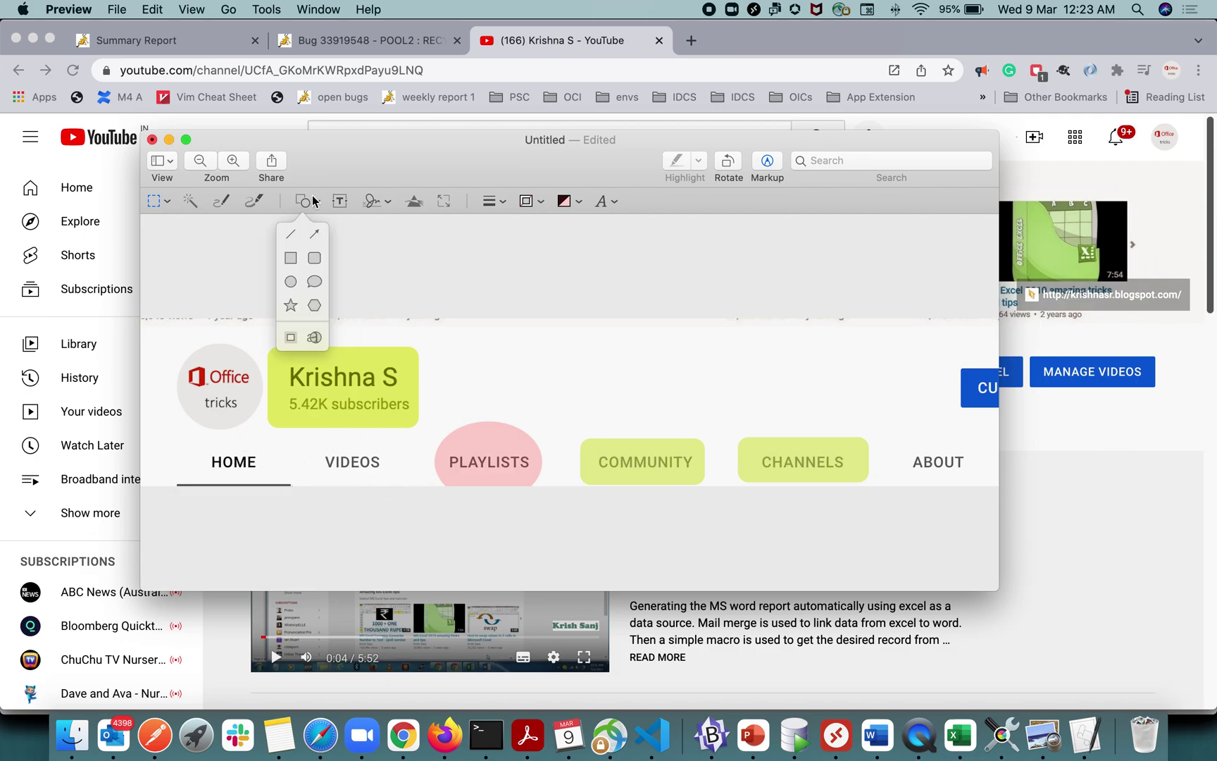
{"action": "left_click", "coordinate": [319, 264]}
{"action": "left_click_drag", "start_coordinate": [600, 413], "coordinate": [668, 404]}
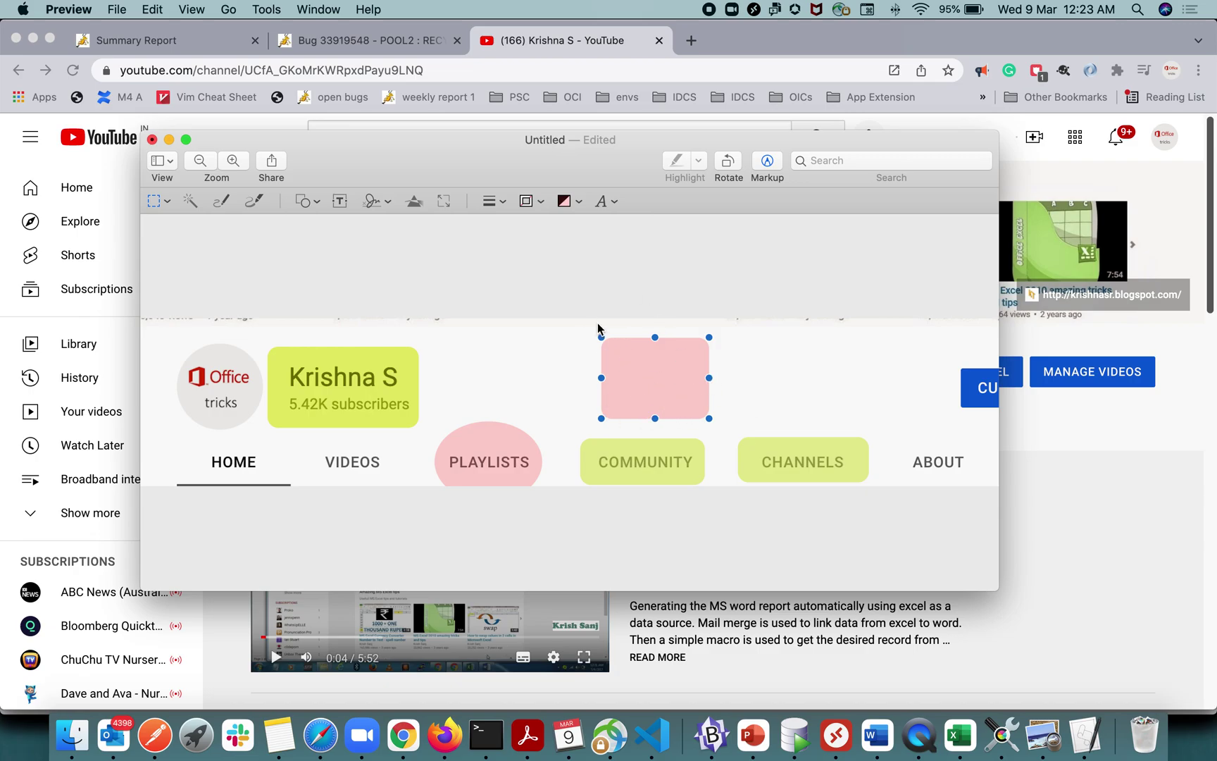
{"action": "left_click", "coordinate": [542, 203]}
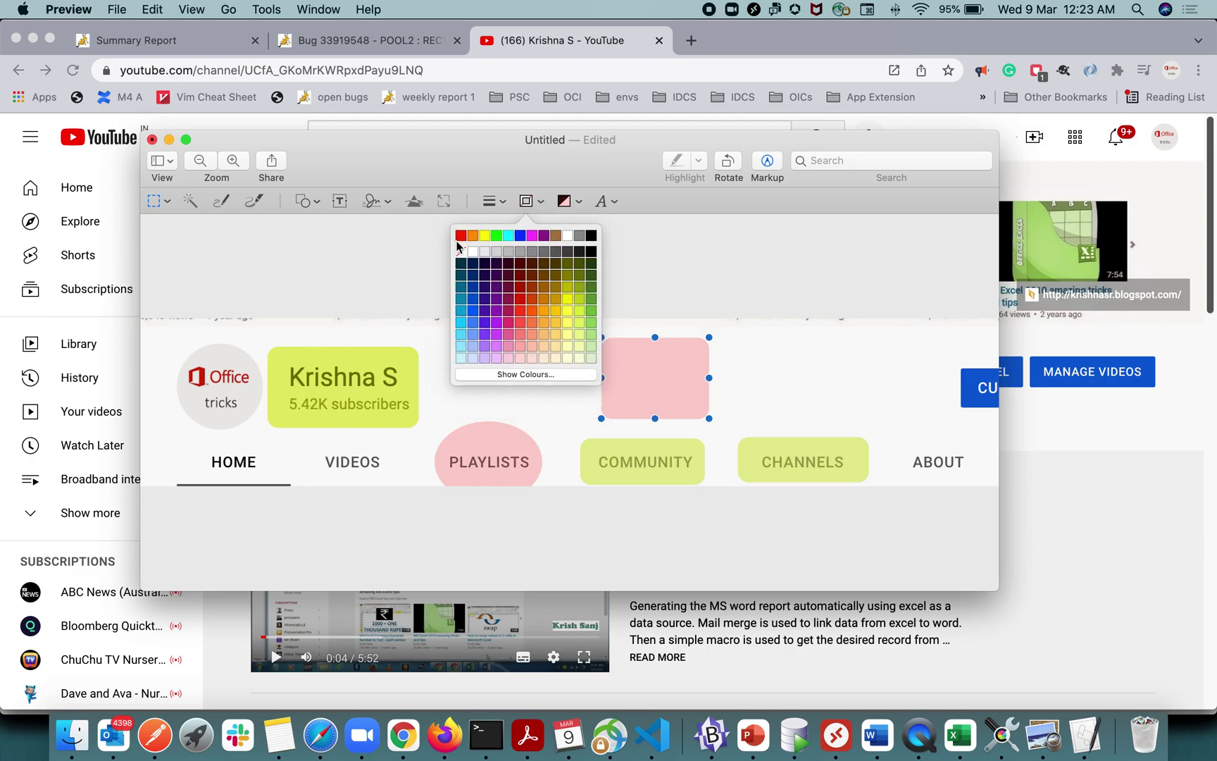
{"action": "left_click", "coordinate": [465, 241]}
{"action": "left_click", "coordinate": [567, 205]}
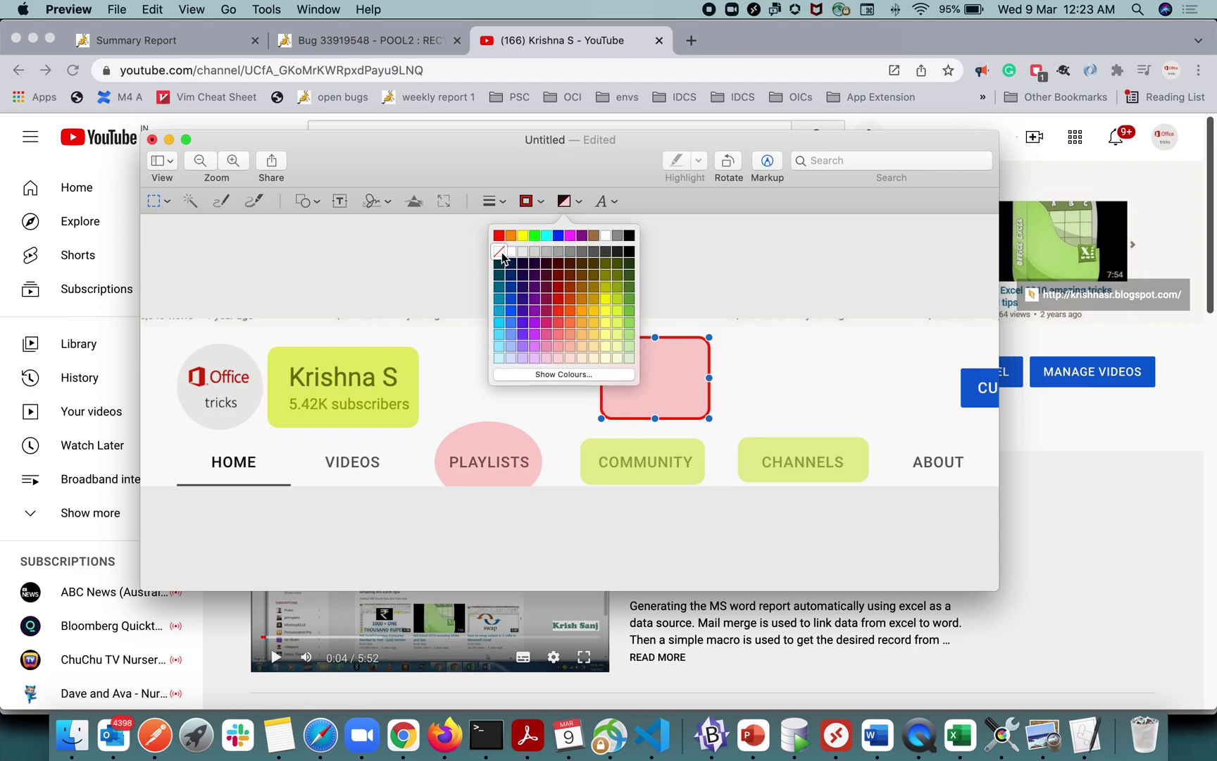
{"action": "left_click", "coordinate": [499, 252]}
- Resize and position the red rectangle so it frames the VIDEOS tab
{"action": "left_click_drag", "start_coordinate": [600, 375], "coordinate": [448, 462]}
{"action": "left_click_drag", "start_coordinate": [692, 376], "coordinate": [321, 431]}
{"action": "left_click", "coordinate": [674, 343]}
{"action": "left_click_drag", "start_coordinate": [412, 461], "coordinate": [404, 462]}
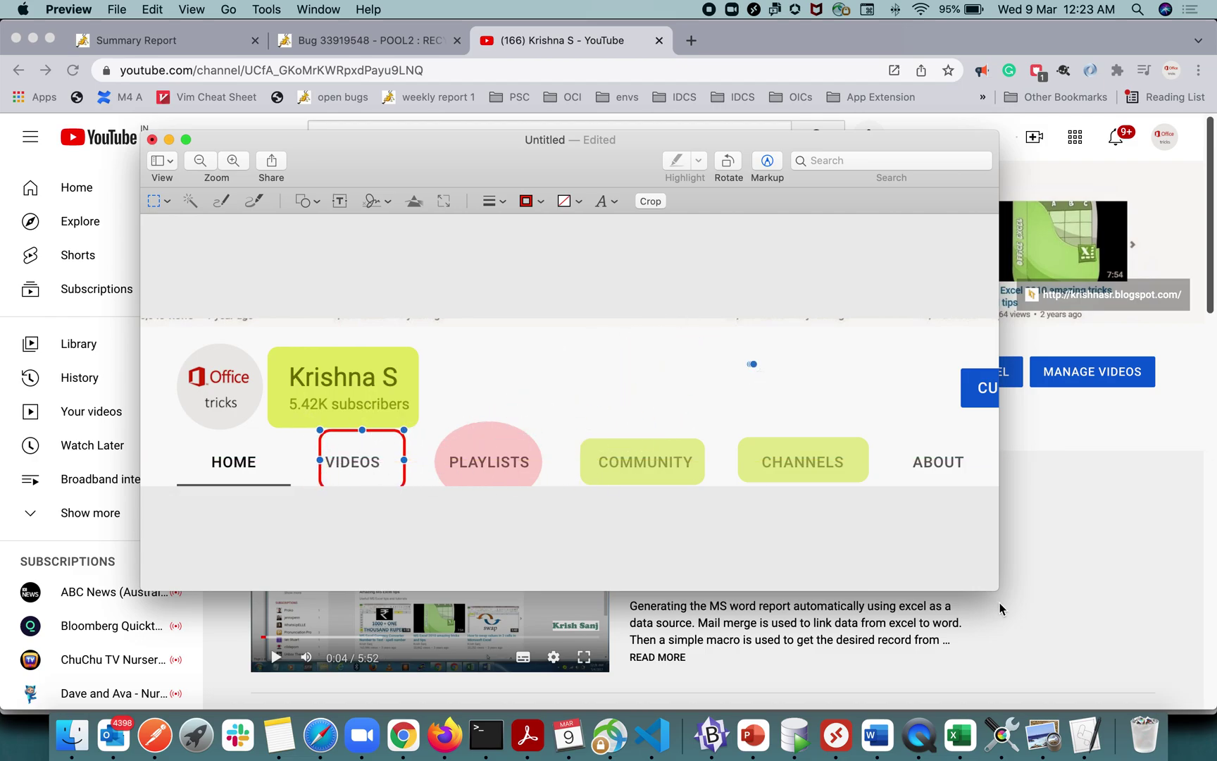
{"action": "left_click_drag", "start_coordinate": [989, 589], "coordinate": [1007, 616]}
{"action": "left_click", "coordinate": [385, 444]}
{"action": "mouse_move", "coordinate": [385, 444]}
{"action": "left_mouse_down"}
{"action": "mouse_move", "coordinate": [332, 462]}
{"action": "mouse_move", "coordinate": [374, 450]}
{"action": "left_mouse_up"}
{"action": "left_click", "coordinate": [419, 431]}
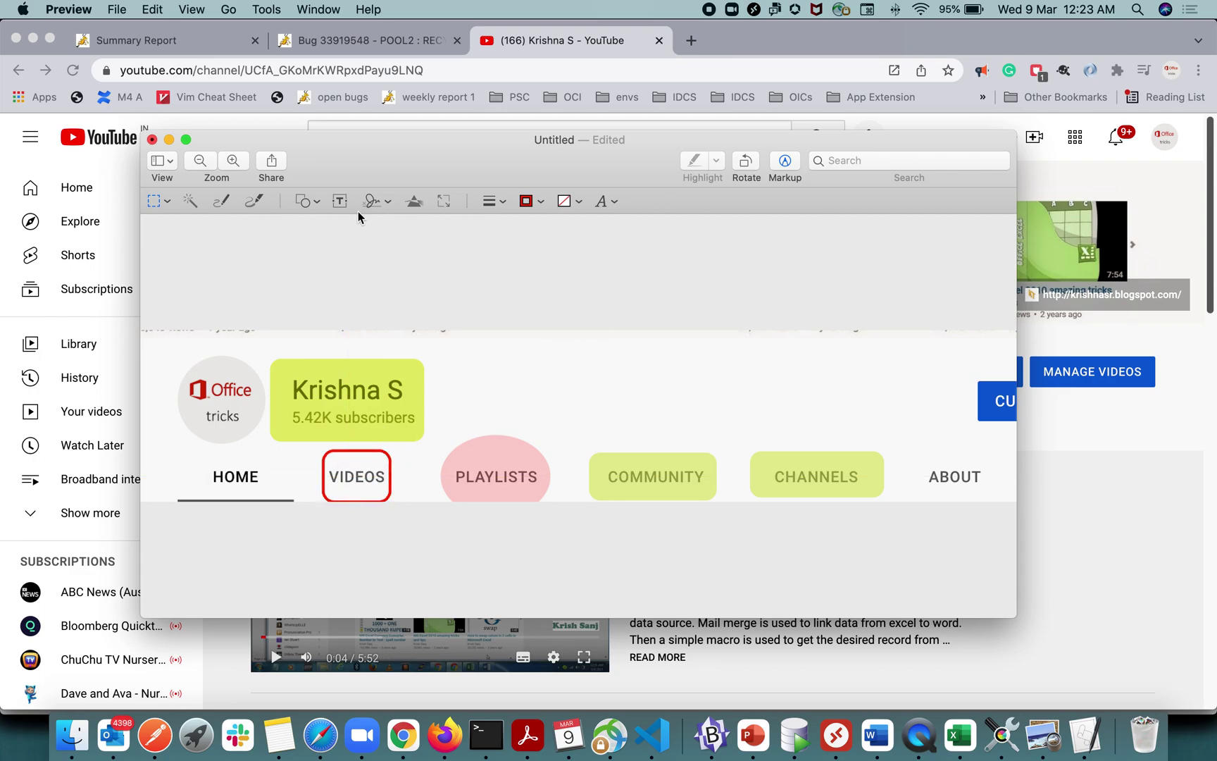
{"action": "left_click", "coordinate": [316, 204]}
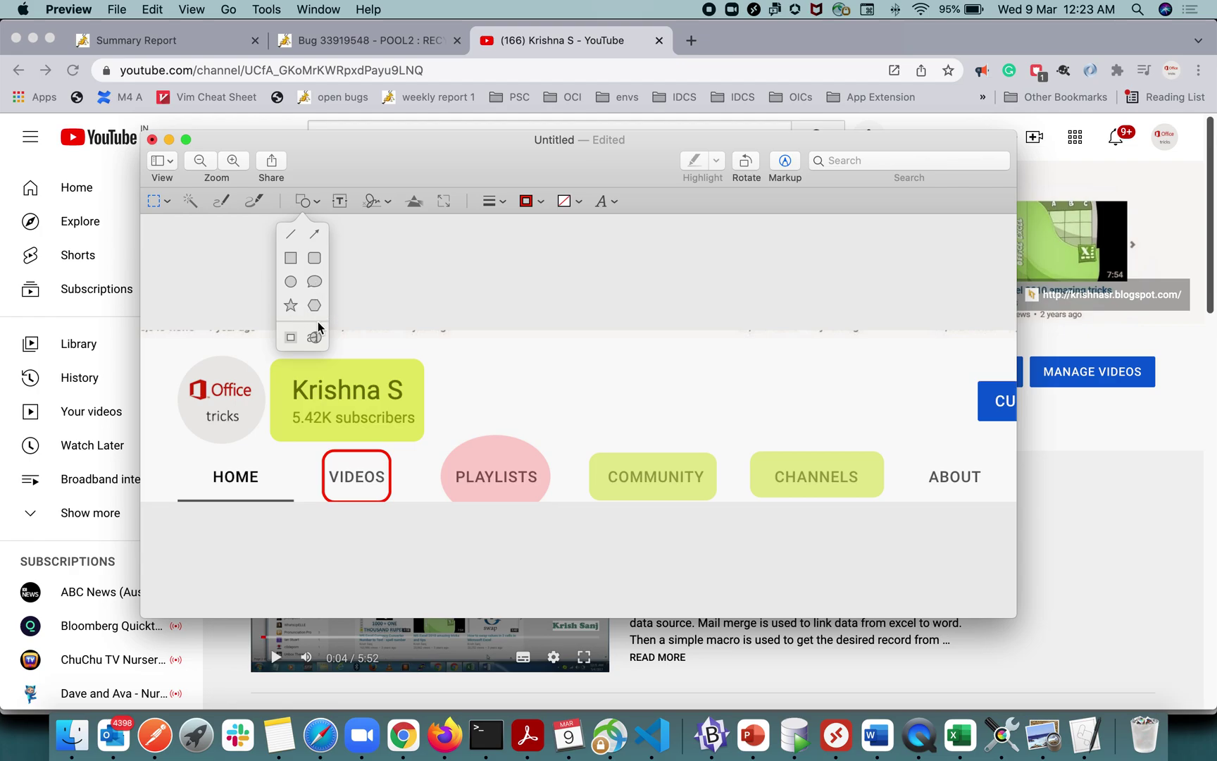
{"action": "left_click", "coordinate": [290, 264]}
{"action": "left_click_drag", "start_coordinate": [560, 393], "coordinate": [595, 296]}
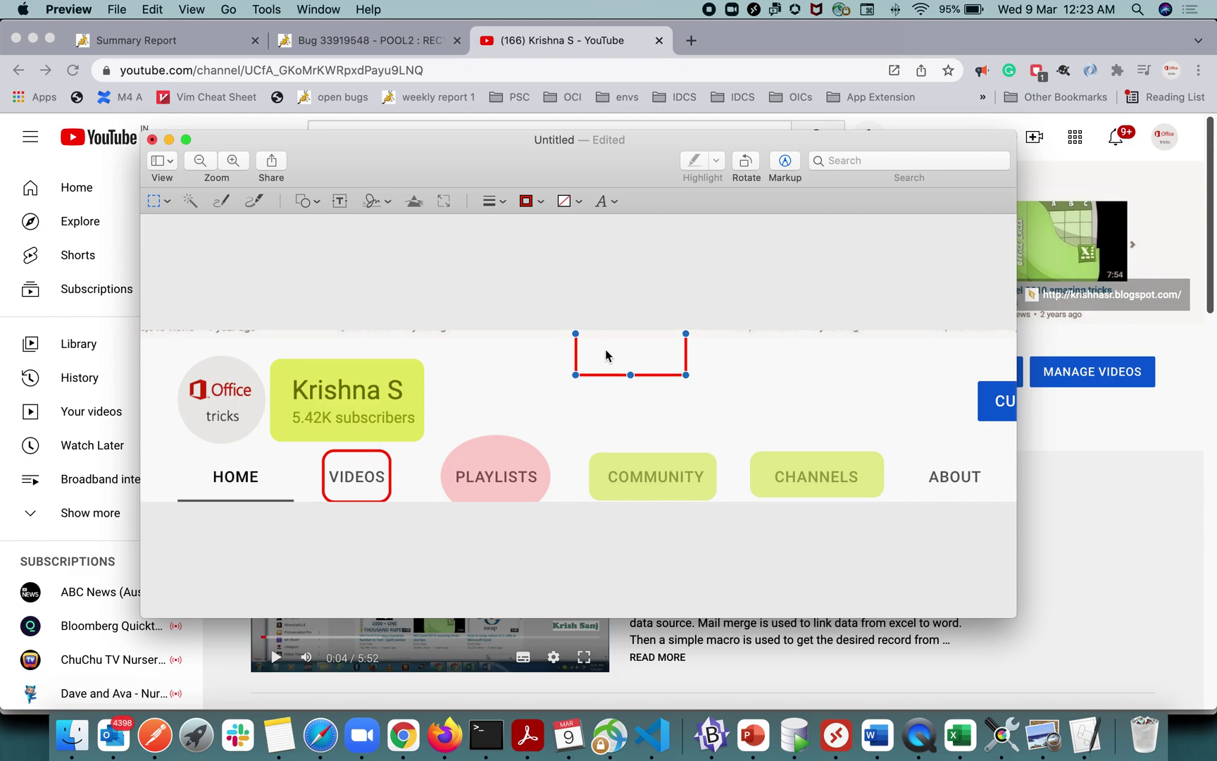
{"action": "key", "text": "BackSpace"}
{"action": "left_click", "coordinate": [305, 201]}
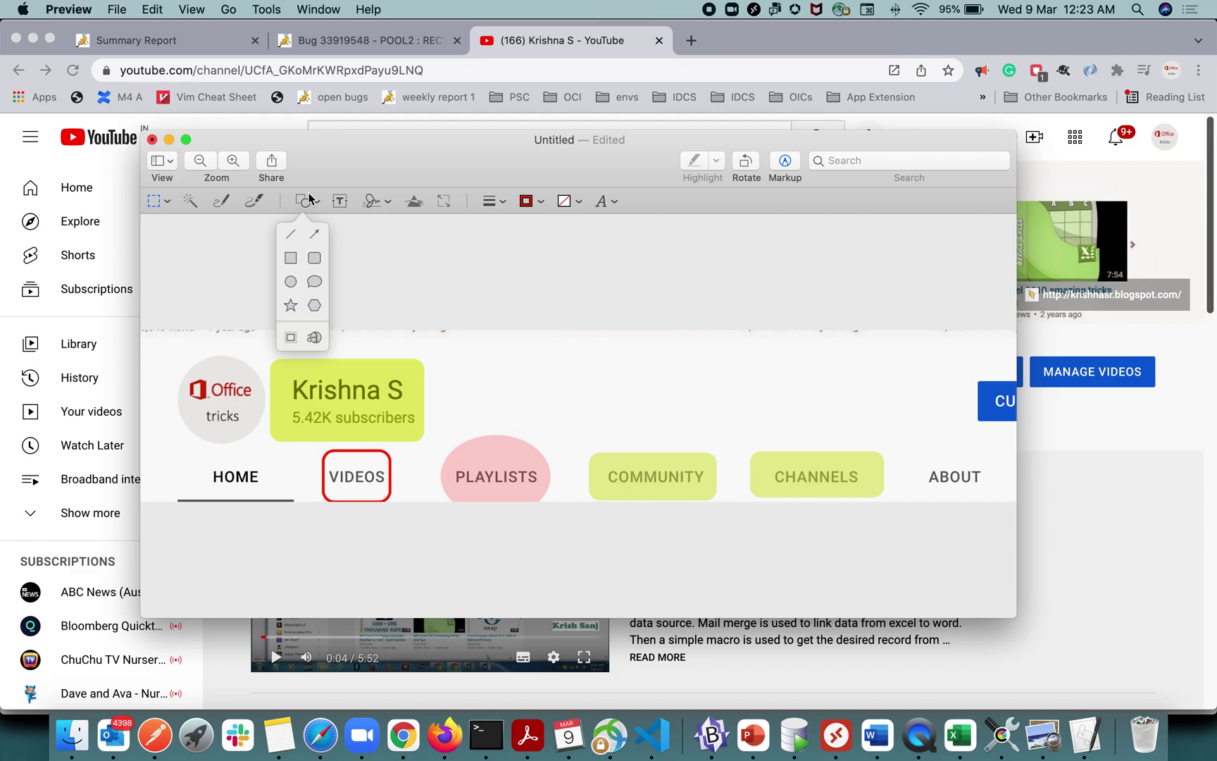
{"action": "left_click", "coordinate": [289, 339]}
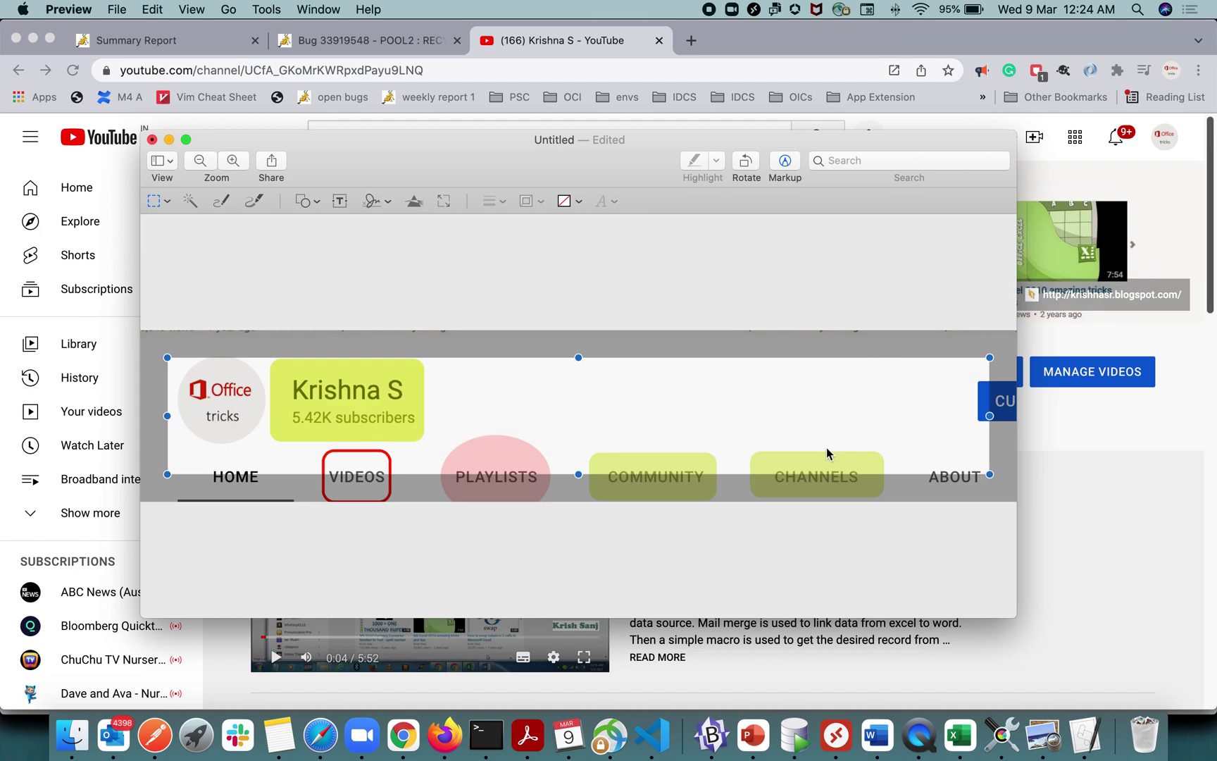
{"action": "key", "text": "Delete"}
{"action": "left_click", "coordinate": [310, 193]}
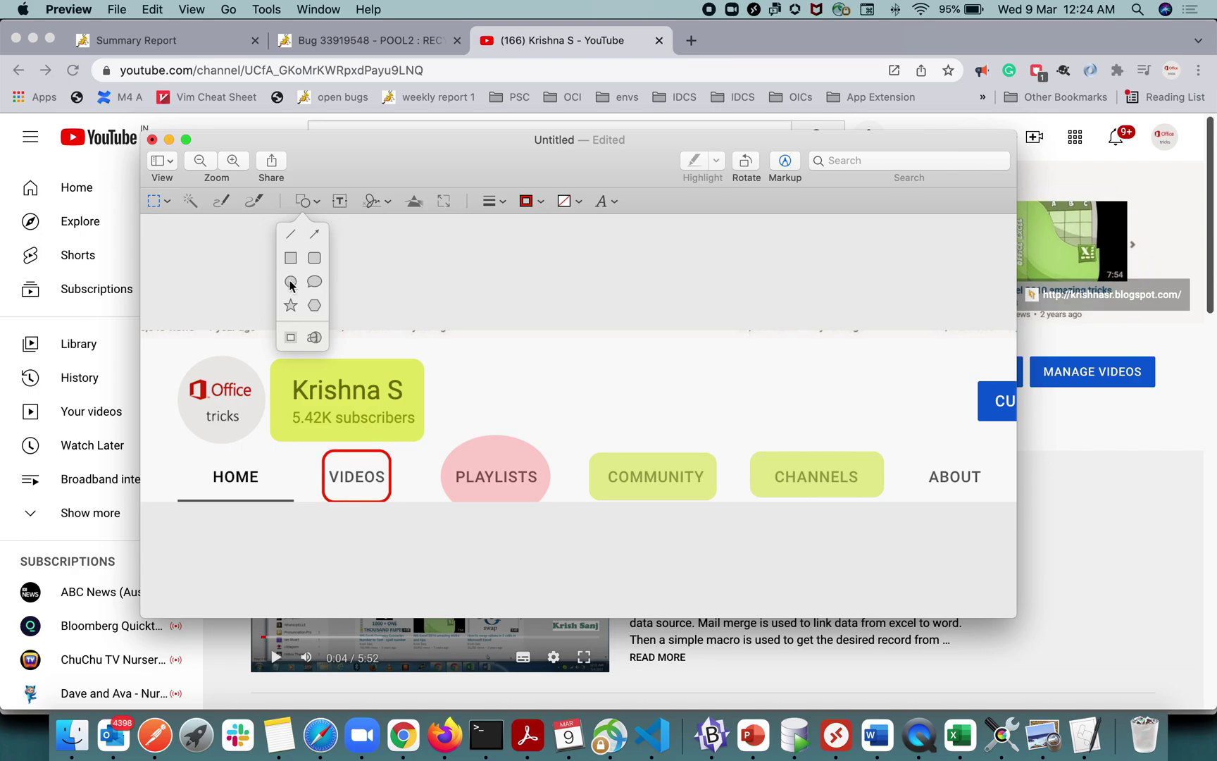
{"action": "left_click", "coordinate": [290, 305]}
{"action": "left_click_drag", "start_coordinate": [656, 420], "coordinate": [260, 400]}
{"action": "left_click_drag", "start_coordinate": [272, 455], "coordinate": [203, 335]}
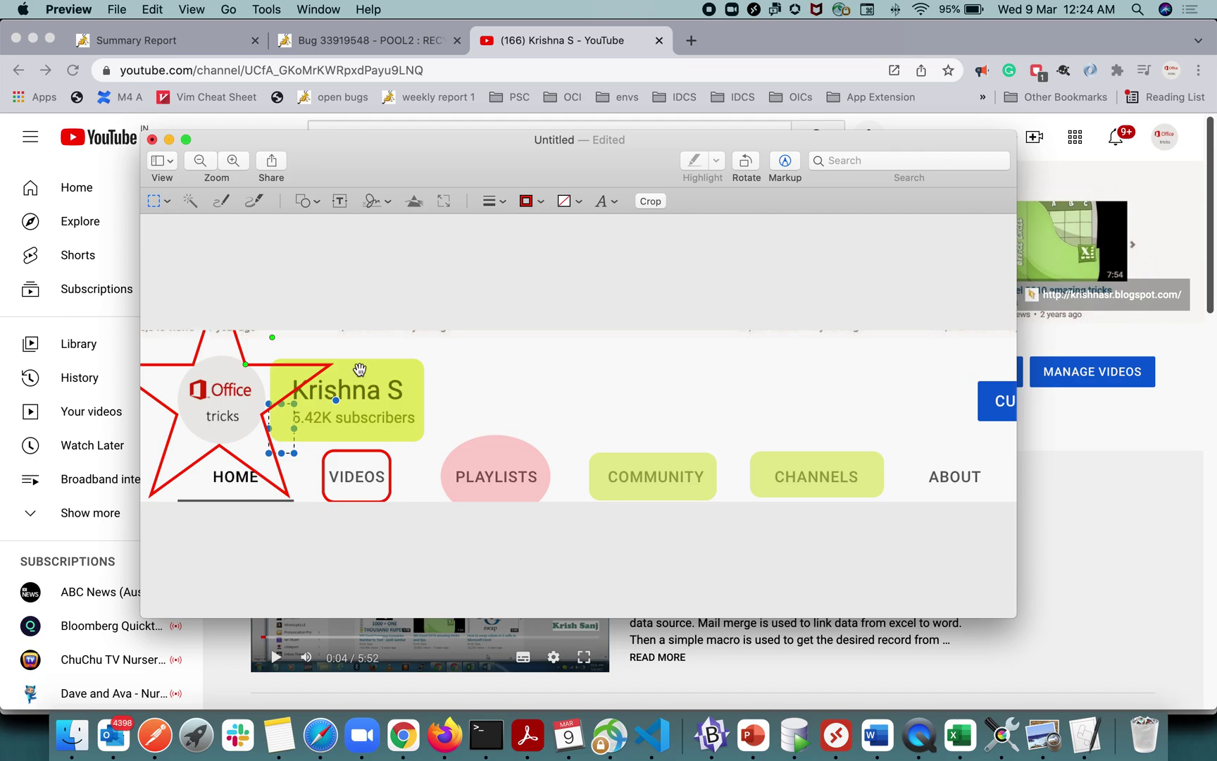
{"action": "left_click", "coordinate": [266, 372]}
{"action": "key", "text": "Delete"}
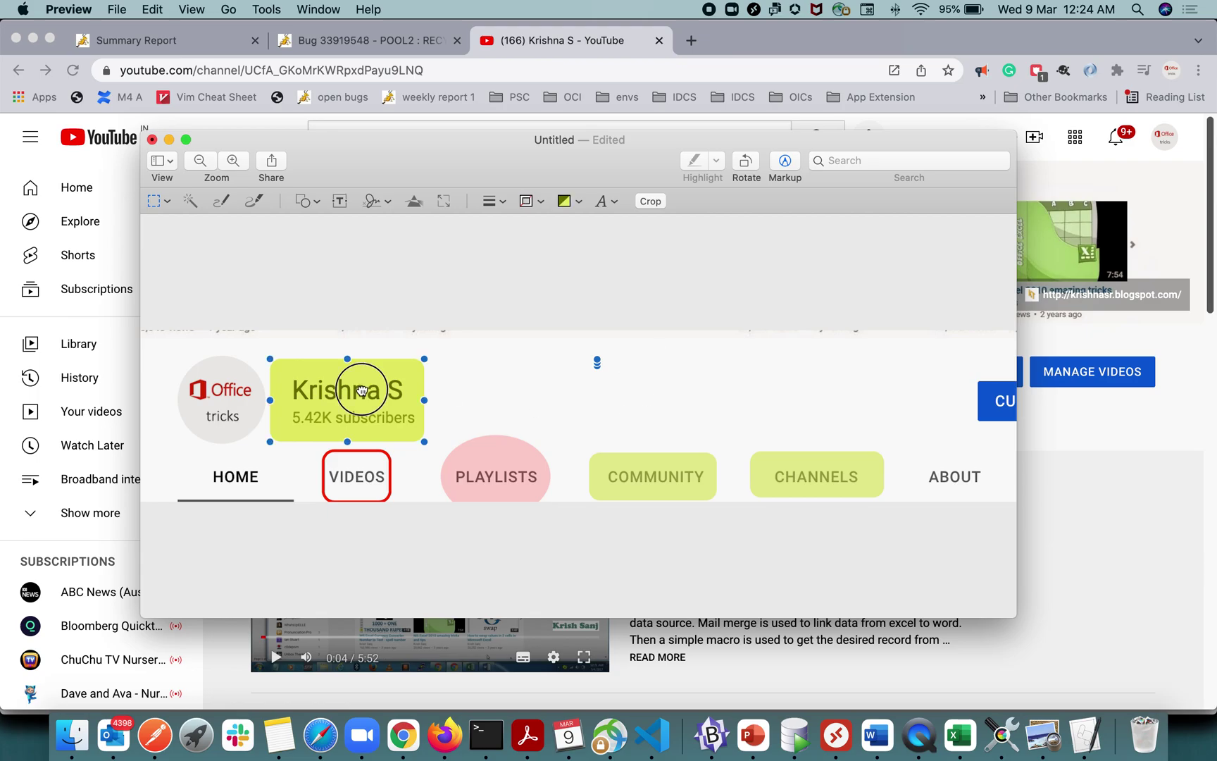
- Nudge the CHANNELS highlight slightly to the right
{"action": "left_click", "coordinate": [787, 476]}
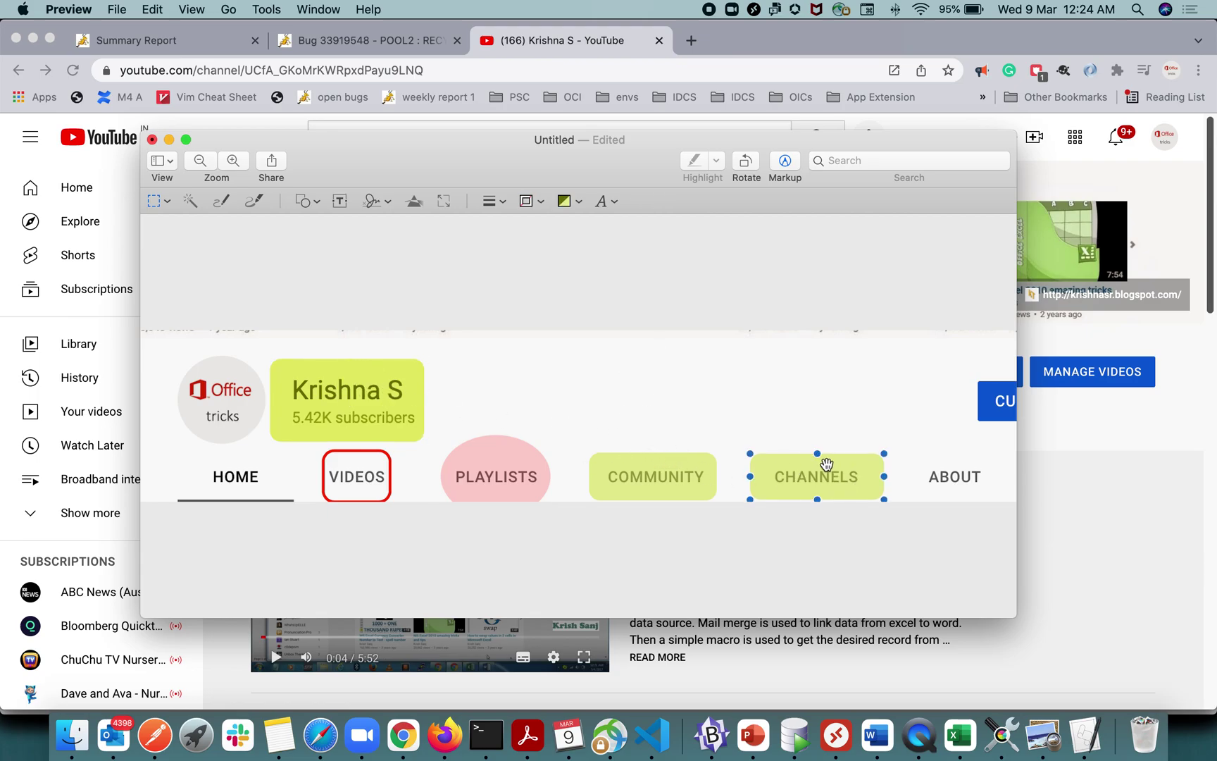
{"action": "left_click_drag", "start_coordinate": [848, 467], "coordinate": [849, 466]}
{"action": "left_click", "coordinate": [658, 468]}
- Widen the red VIDEOS outline on both its left and right sides
{"action": "left_click", "coordinate": [634, 376]}
{"action": "left_click", "coordinate": [366, 451]}
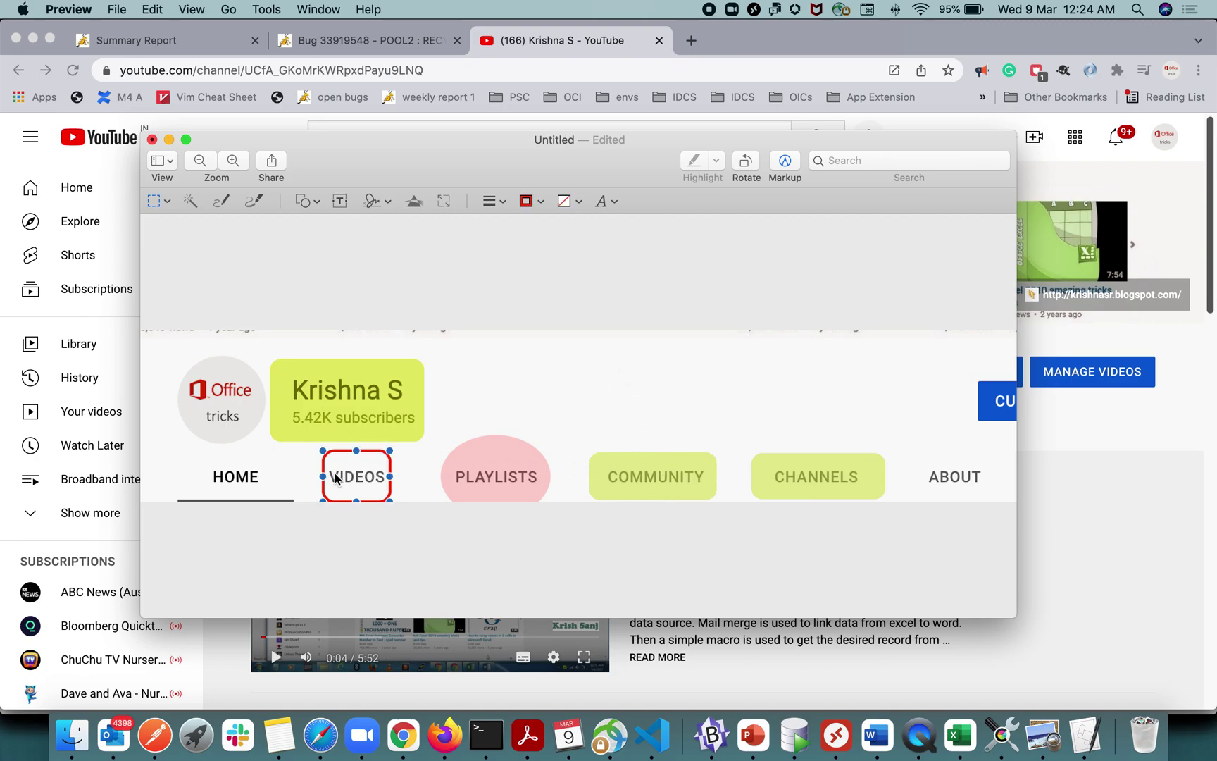
{"action": "left_click_drag", "start_coordinate": [390, 476], "coordinate": [399, 477]}
{"action": "mouse_move", "coordinate": [322, 477]}
{"action": "left_mouse_down"}
{"action": "mouse_move", "coordinate": [305, 477]}
{"action": "mouse_move", "coordinate": [321, 477]}
{"action": "left_mouse_up"}
{"action": "left_click", "coordinate": [682, 385]}
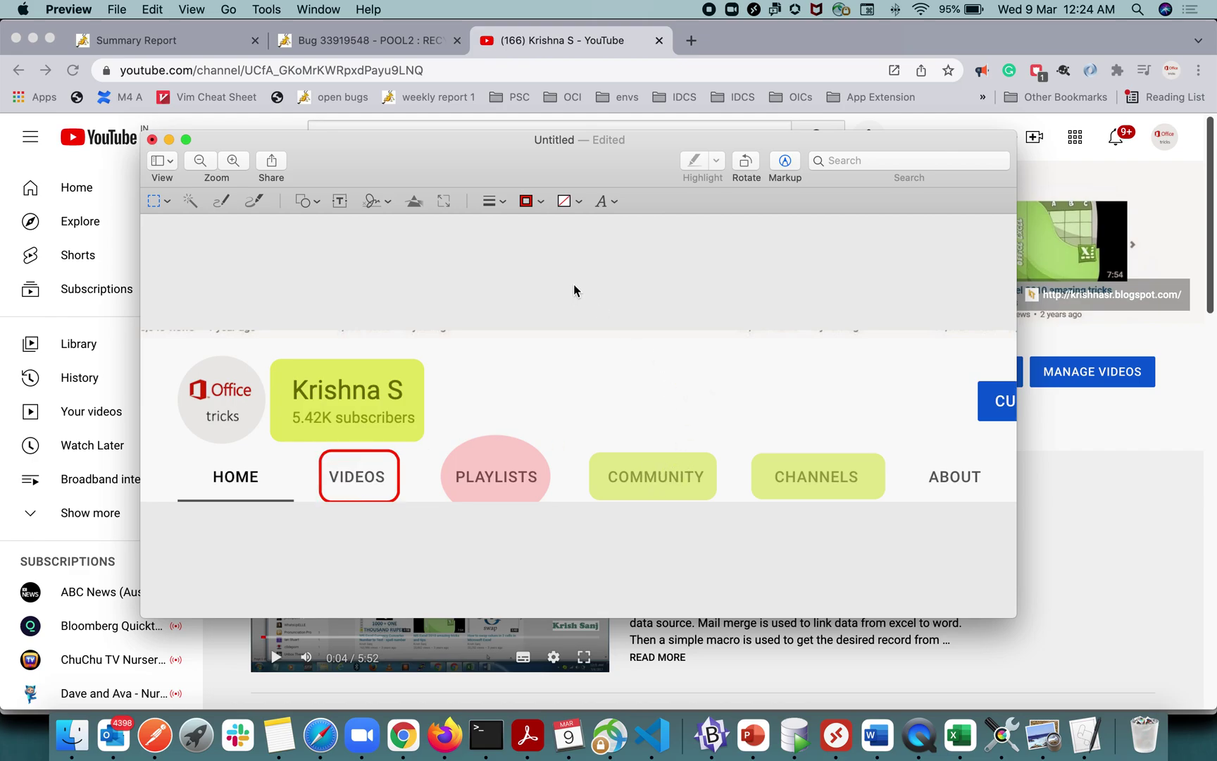
{"action": "left_click", "coordinate": [304, 201]}
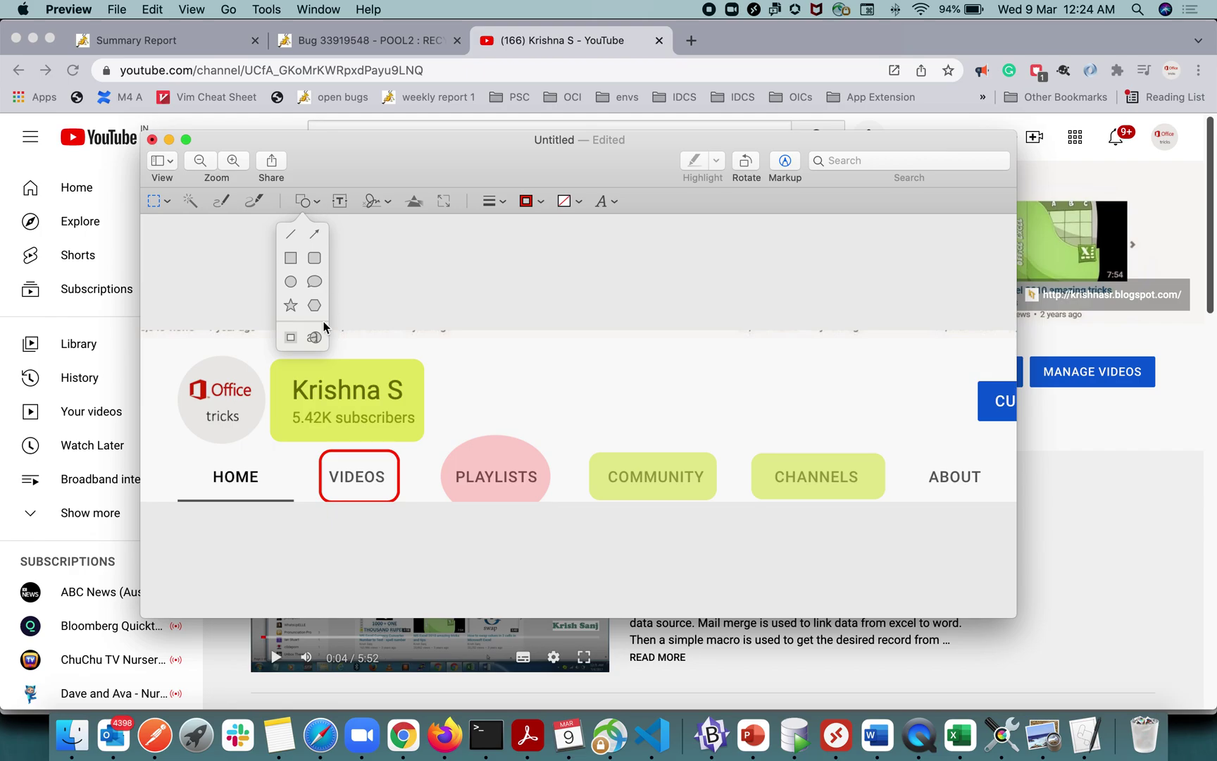
- Add a Mask spotlight and shrink it down around the Office tricks logo
{"action": "left_click", "coordinate": [290, 339]}
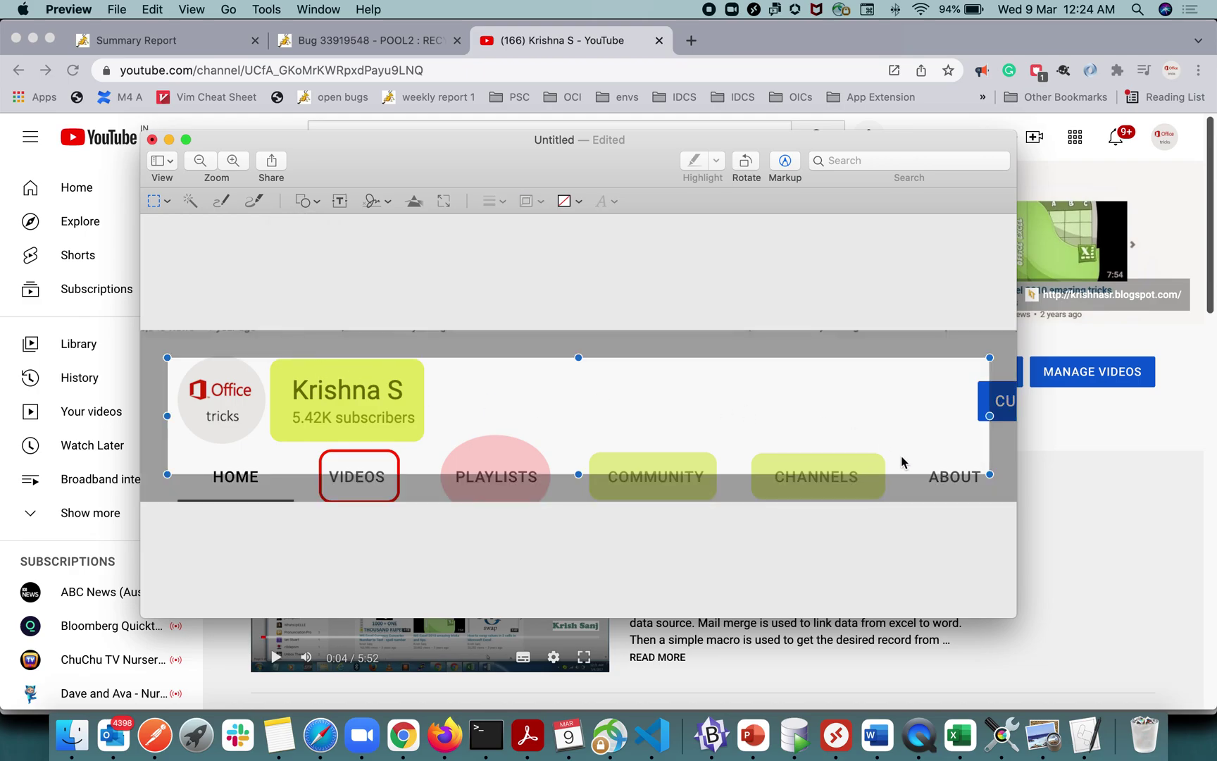
{"action": "left_click_drag", "start_coordinate": [989, 416], "coordinate": [266, 412]}
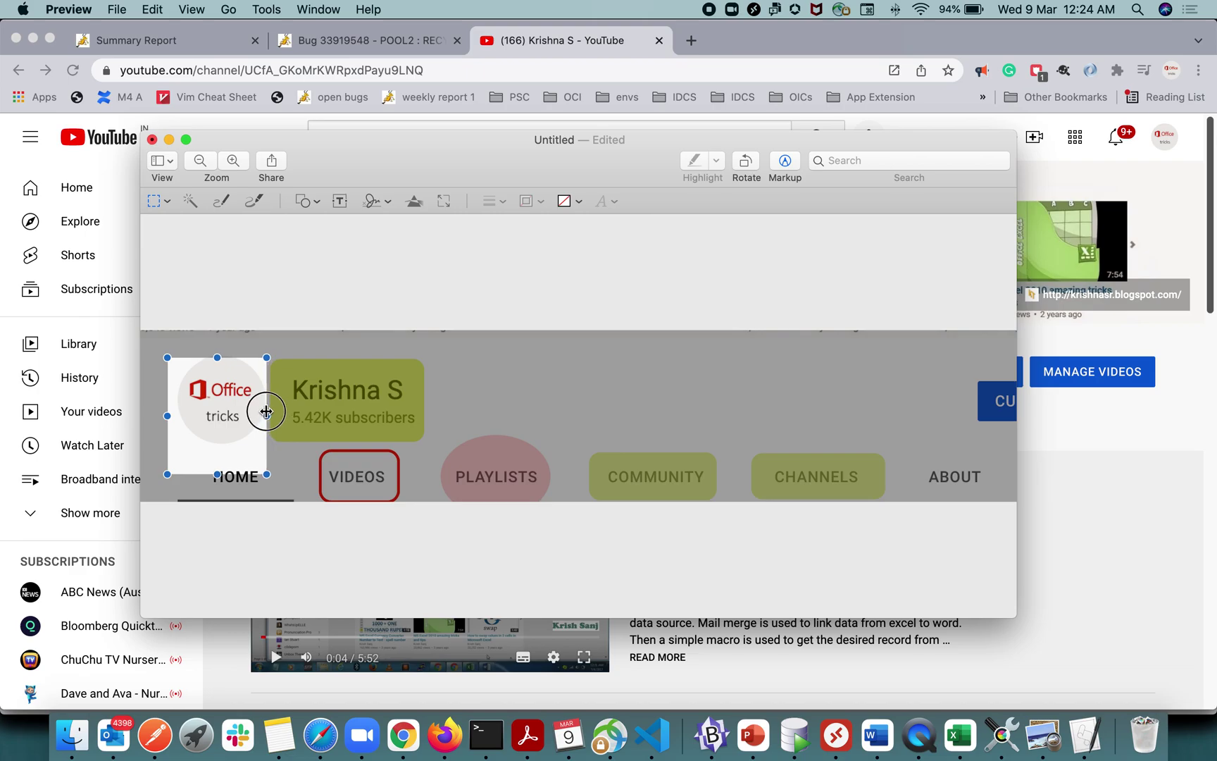
{"action": "left_click_drag", "start_coordinate": [227, 474], "coordinate": [228, 447]}
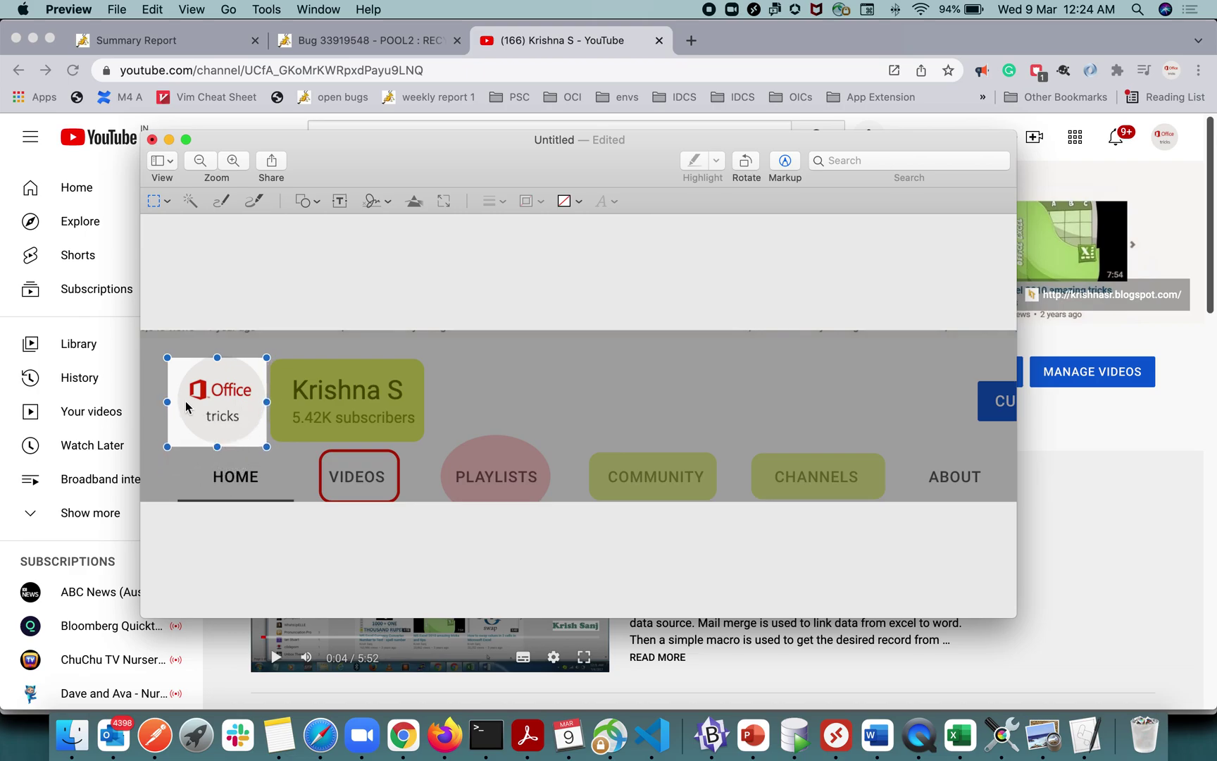
{"action": "left_click_drag", "start_coordinate": [167, 400], "coordinate": [178, 400]}
{"action": "left_click_drag", "start_coordinate": [222, 357], "coordinate": [223, 354]}
{"action": "left_click_drag", "start_coordinate": [222, 447], "coordinate": [224, 443]}
{"action": "left_click_drag", "start_coordinate": [266, 399], "coordinate": [268, 399]}
{"action": "left_click", "coordinate": [568, 307]}
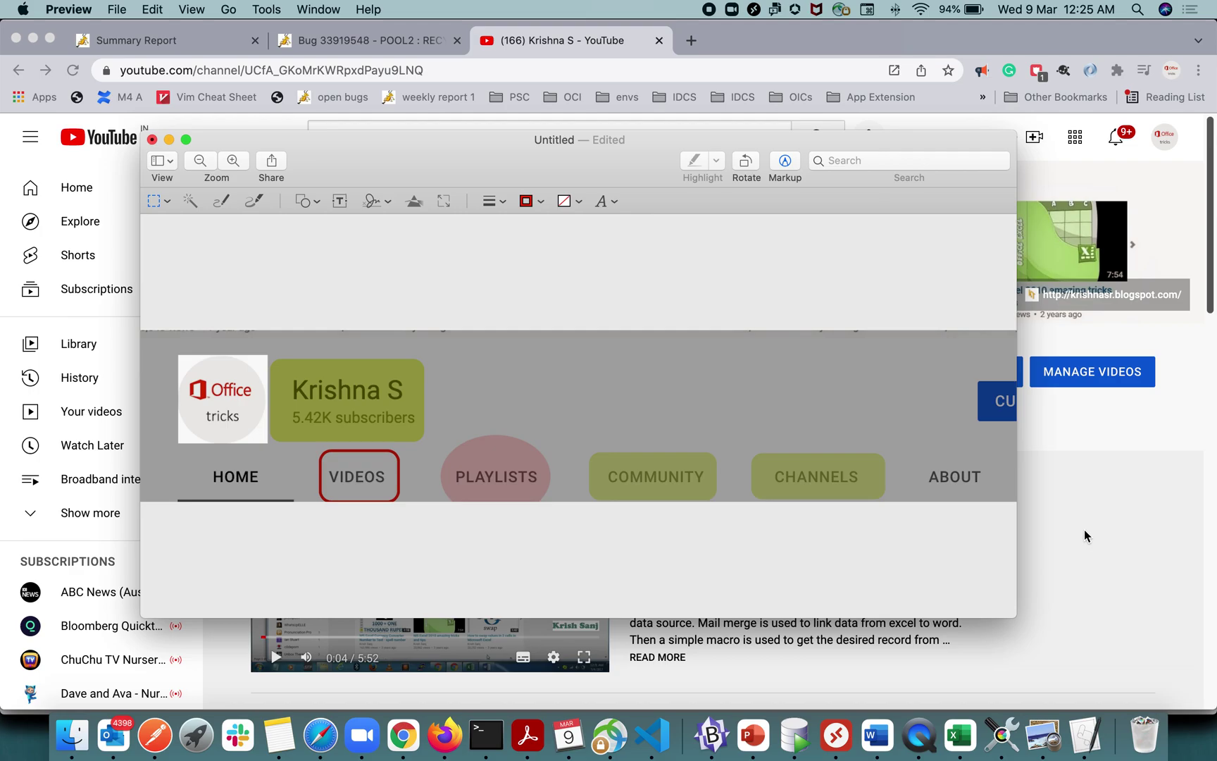
- Expand the spotlight's edges slightly so the logo has a small margin all round
{"action": "left_click", "coordinate": [224, 406]}
{"action": "left_click", "coordinate": [888, 567]}
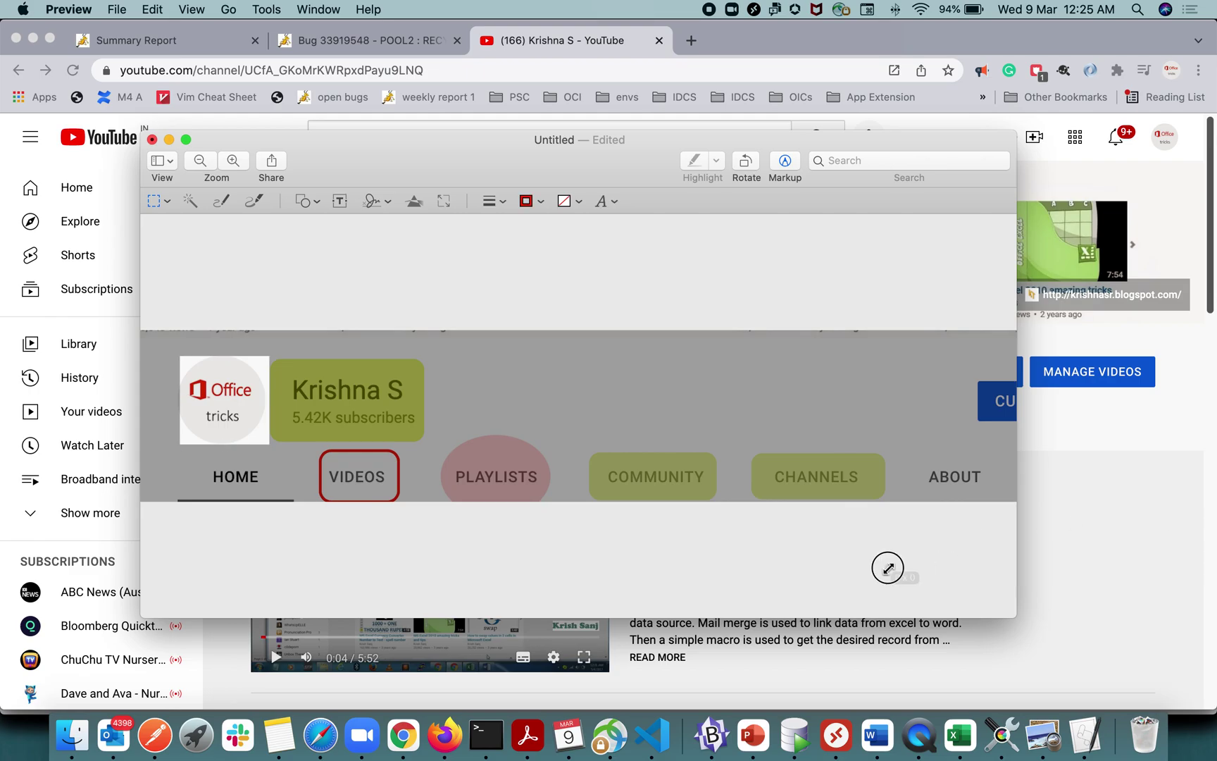
{"action": "left_click", "coordinate": [181, 405]}
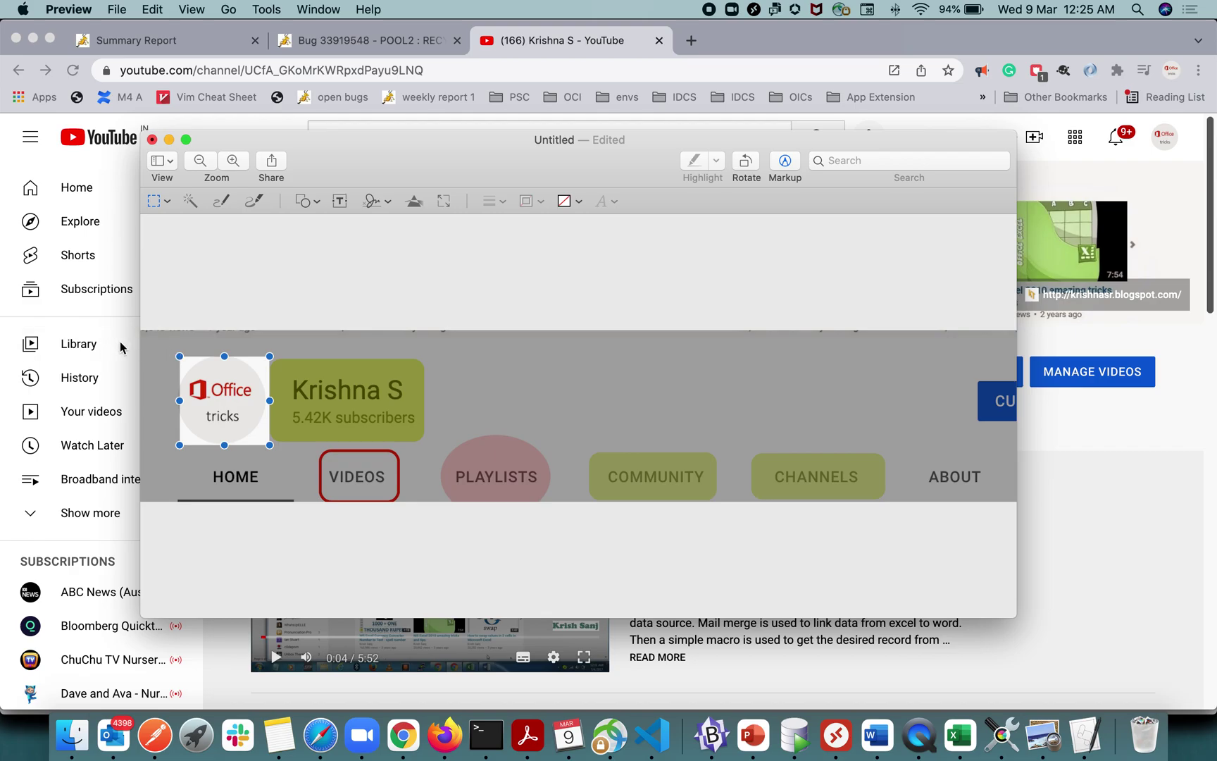
{"action": "left_click_drag", "start_coordinate": [180, 356], "coordinate": [180, 351]}
{"action": "left_click_drag", "start_coordinate": [180, 398], "coordinate": [171, 399]}
{"action": "left_click_drag", "start_coordinate": [270, 399], "coordinate": [275, 400]}
{"action": "left_click_drag", "start_coordinate": [223, 446], "coordinate": [223, 448]}
{"action": "left_click_drag", "start_coordinate": [223, 351], "coordinate": [223, 347]}
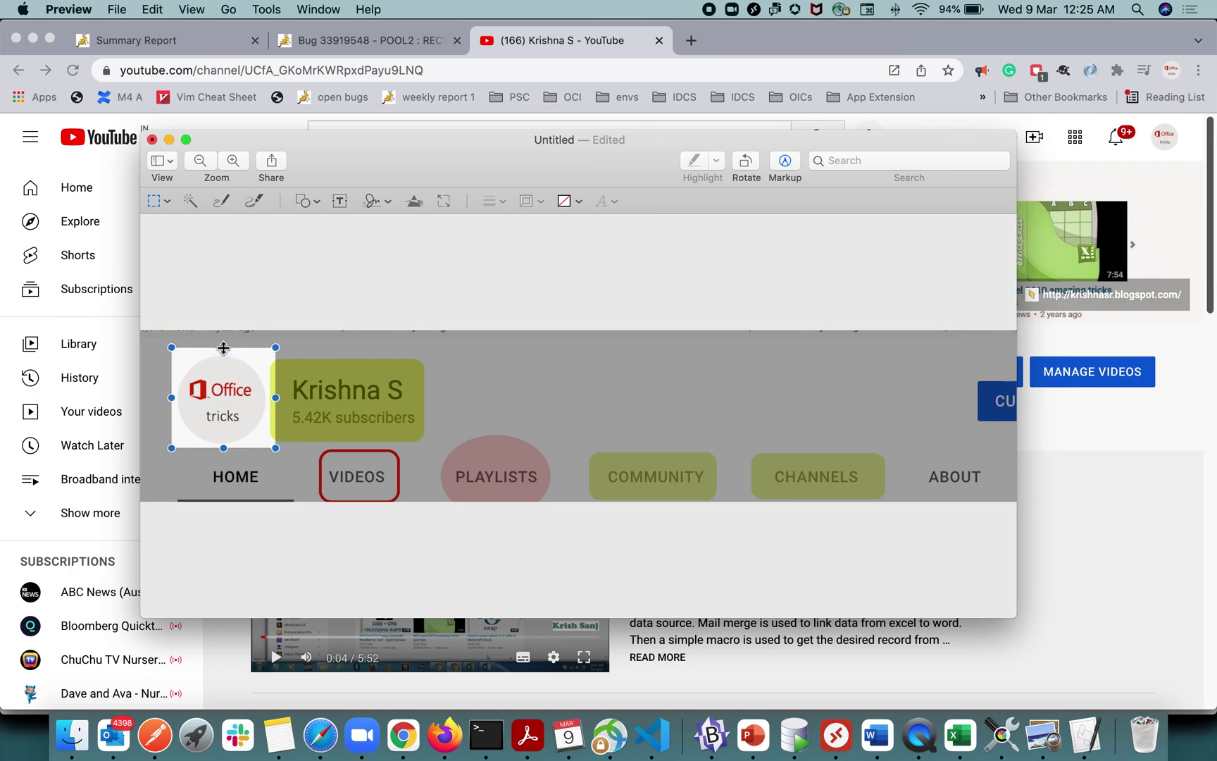
{"action": "left_click", "coordinate": [237, 394]}
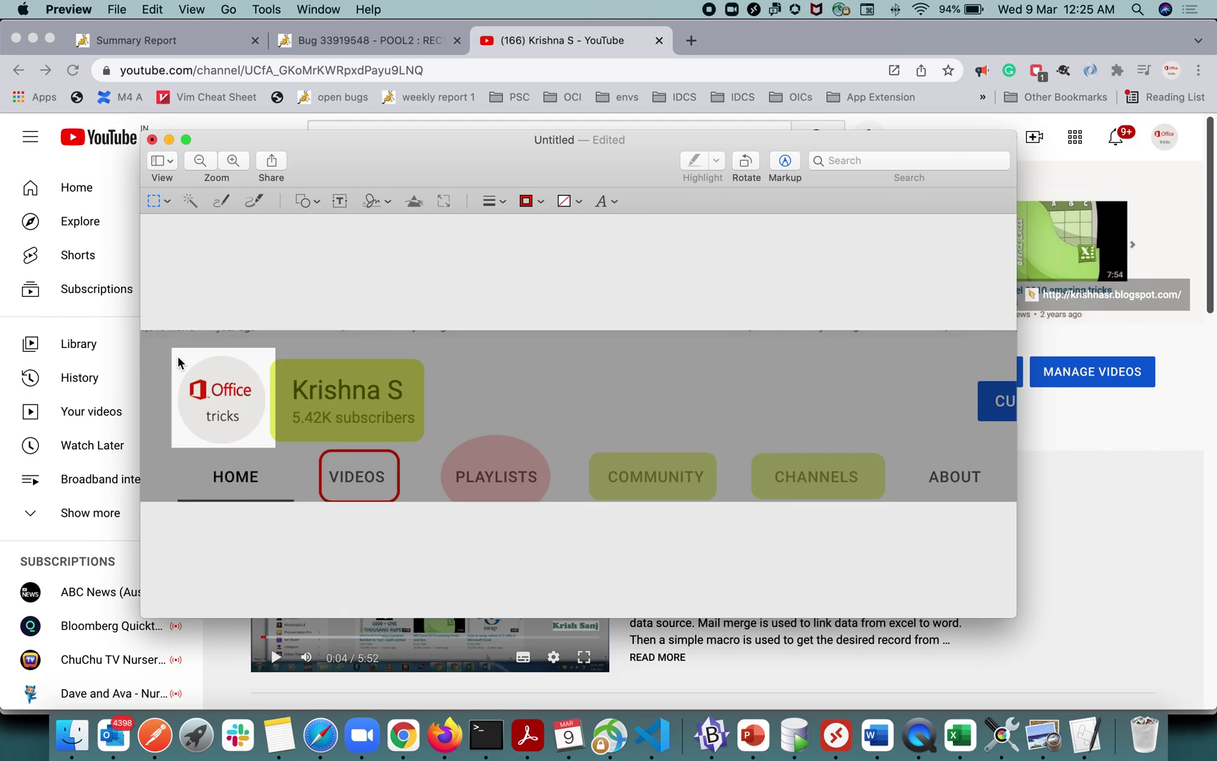
{"action": "left_click_drag", "start_coordinate": [212, 350], "coordinate": [182, 348]}
{"action": "left_click", "coordinate": [354, 361]}
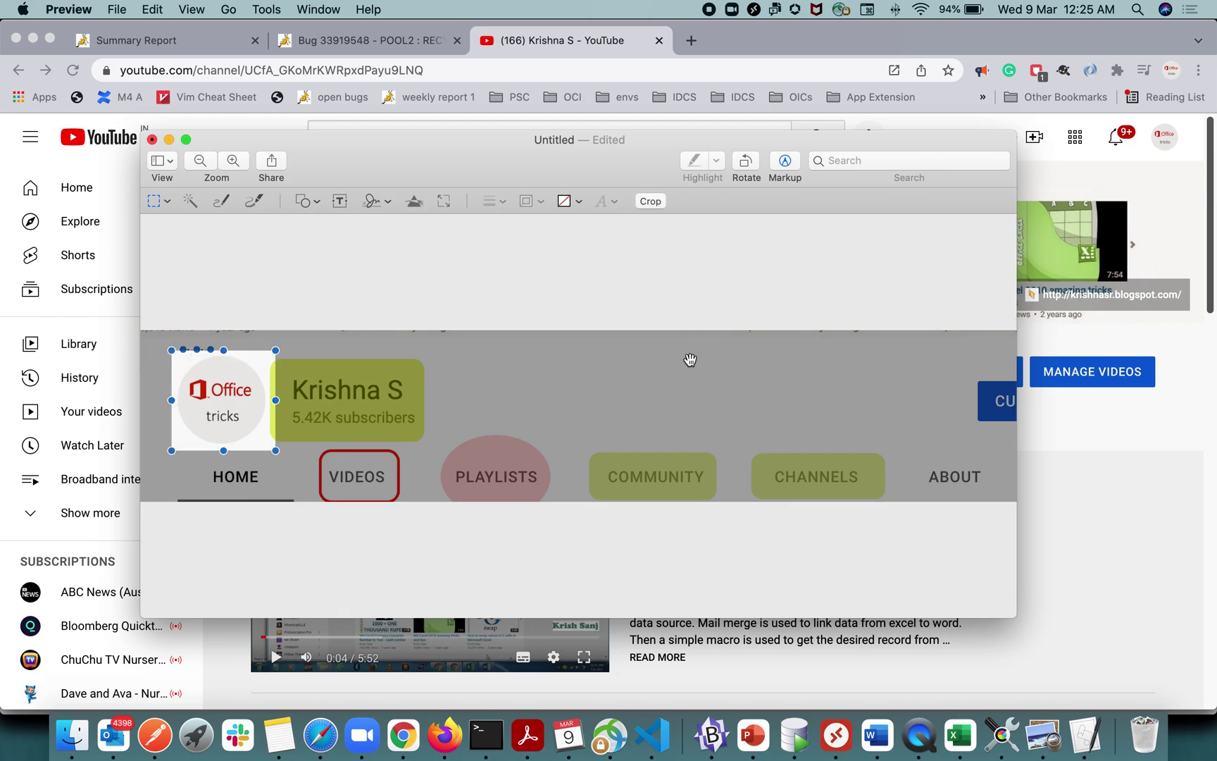